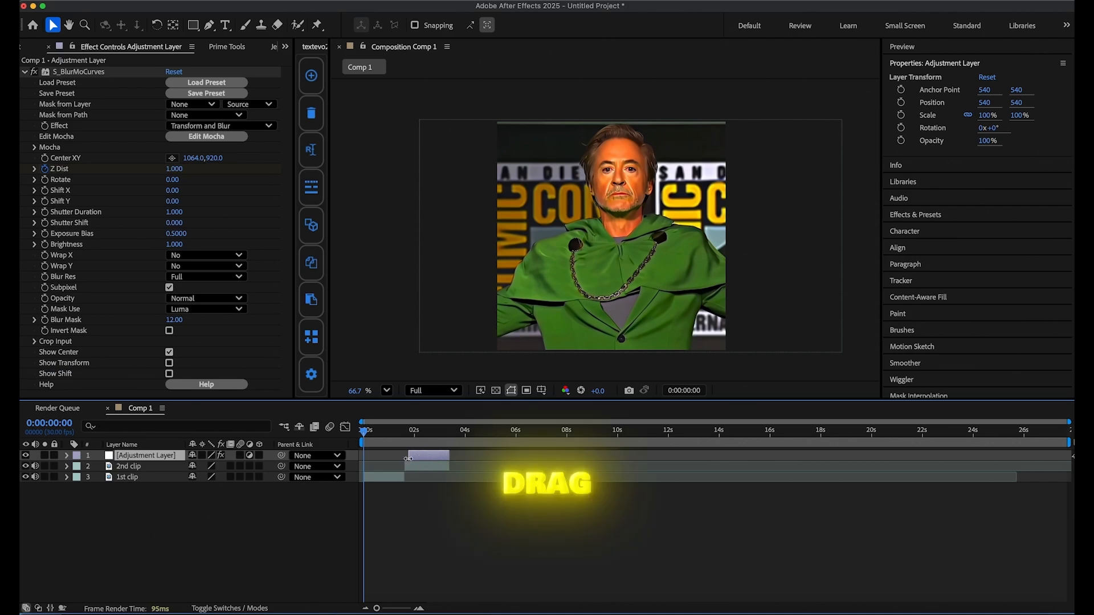
Move the adjustment layer's start to the 2nd clip and reshape its Z Dist curve to drop steeply and ease out.
{"action": "left_click_drag", "start_coordinate": [409, 457], "coordinate": [403, 459]}
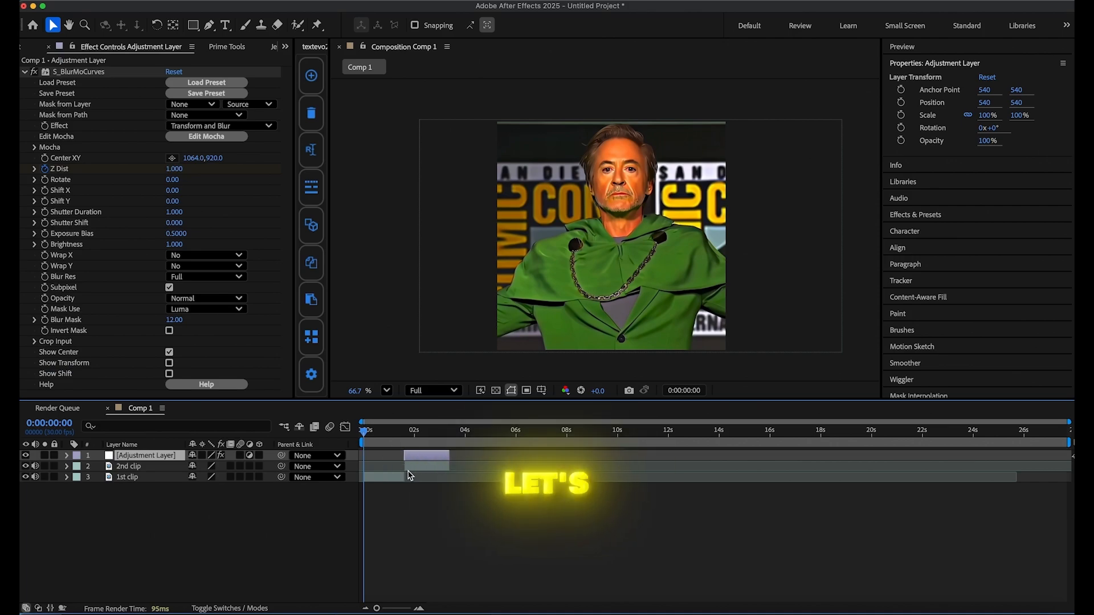
{"action": "key", "text": "u"}
{"action": "key", "text": "shift+F3"}
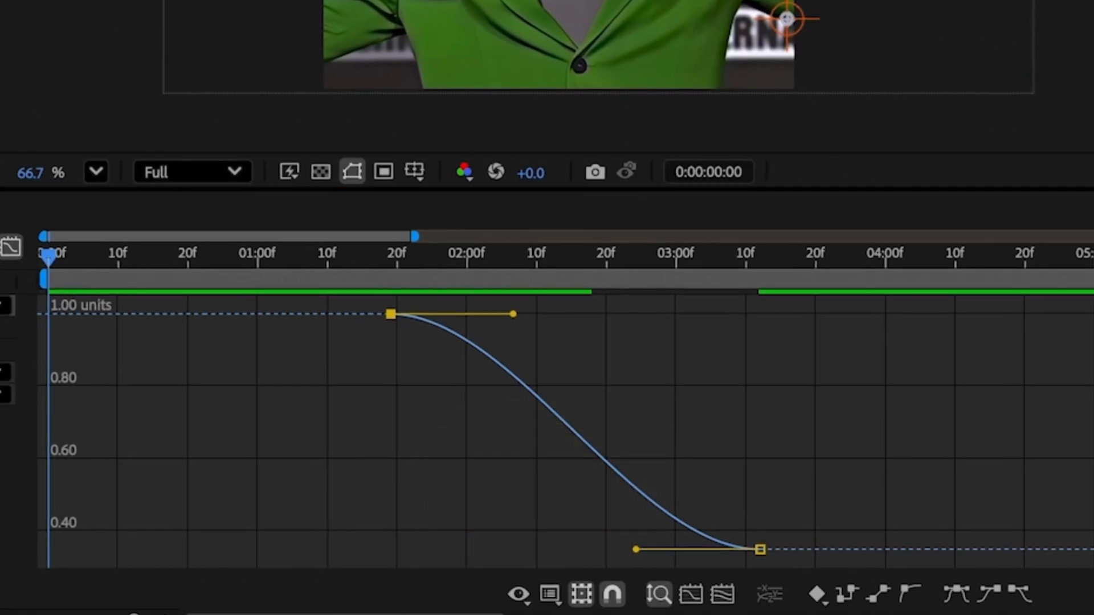
{"action": "left_click_drag", "start_coordinate": [513, 314], "coordinate": [471, 514]}
{"action": "left_click_drag", "start_coordinate": [342, 310], "coordinate": [801, 557]}
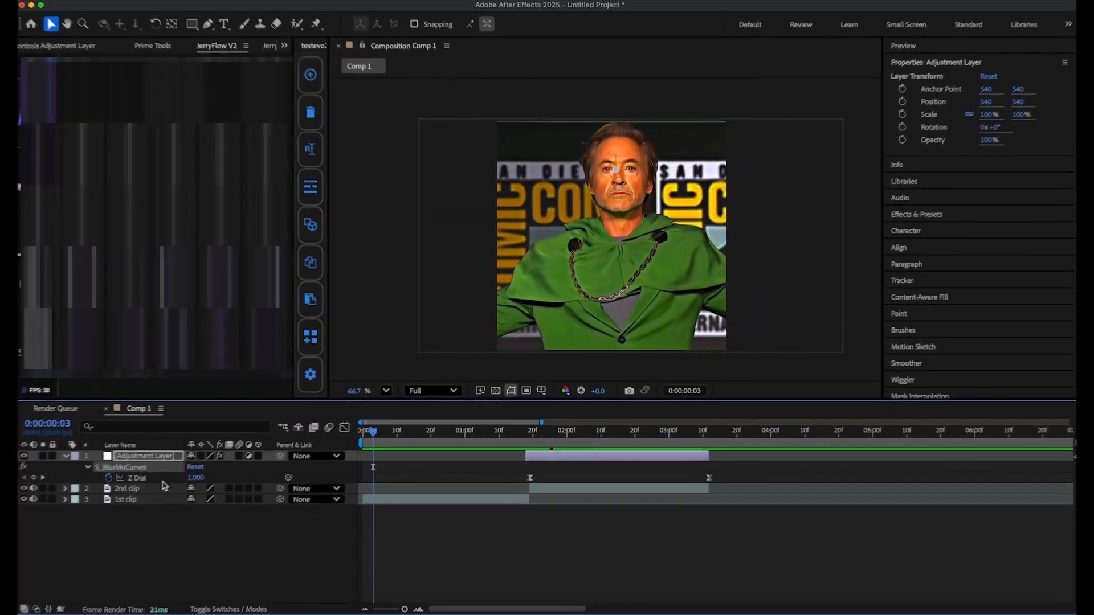
{"action": "left_click", "coordinate": [65, 457]}
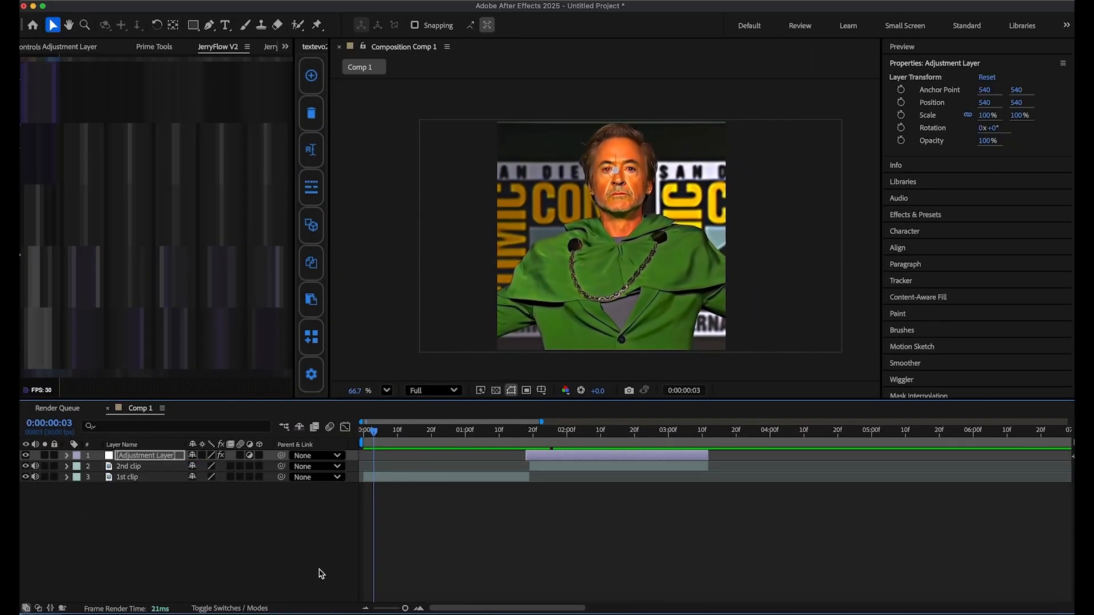
Align the adjustment layer's start exactly with the cut to the 2nd clip and scrub back to about 0:00:00:23.
{"action": "left_click", "coordinate": [325, 578]}
{"action": "left_click", "coordinate": [528, 456]}
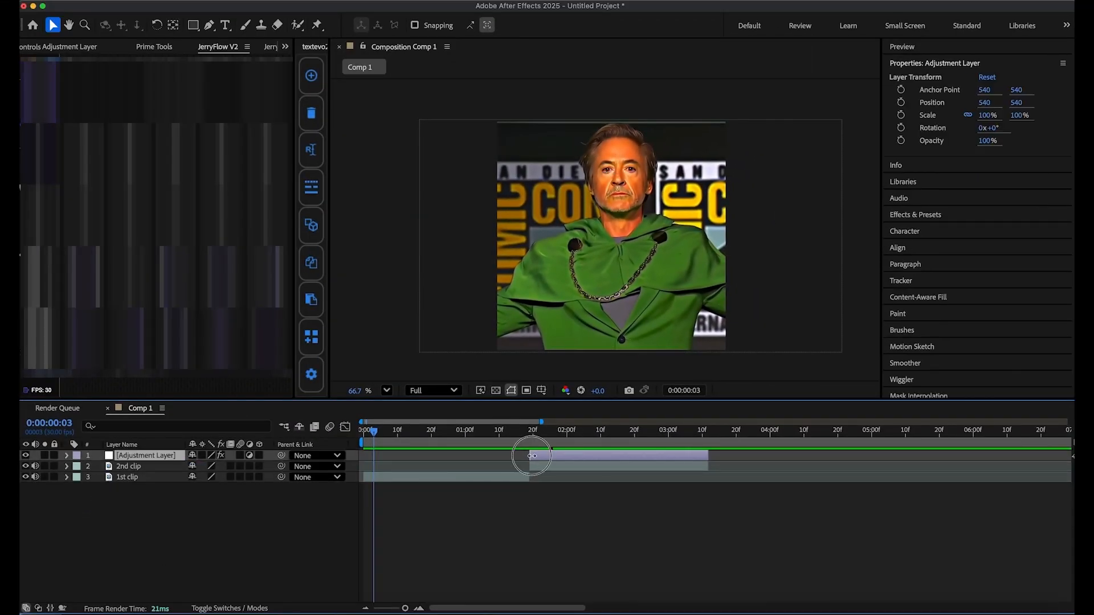
{"action": "left_click_drag", "start_coordinate": [530, 436], "coordinate": [496, 436]}
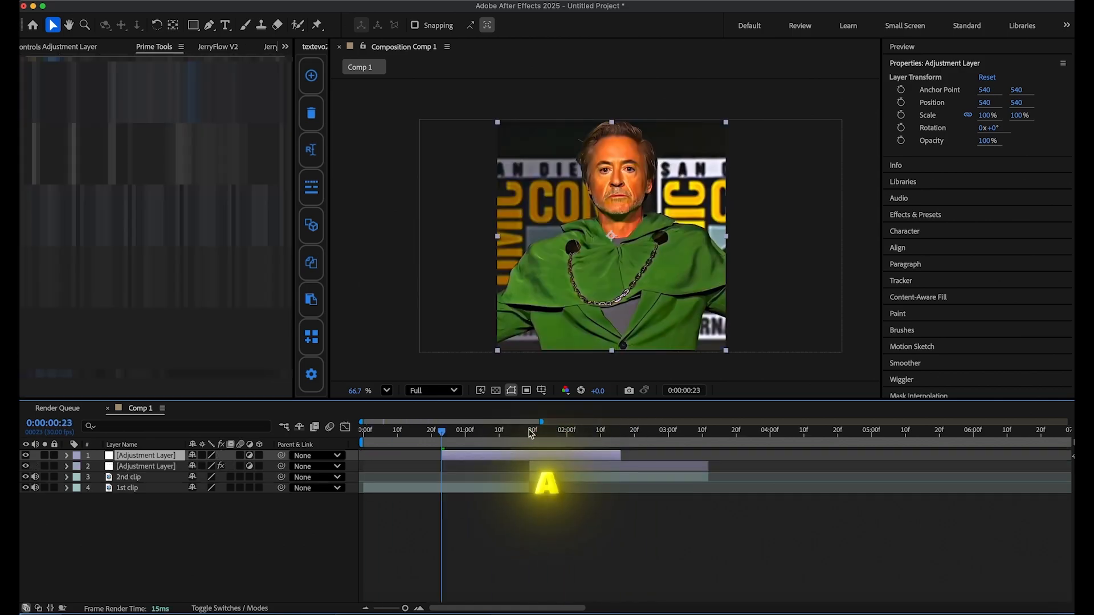
{"action": "left_click_drag", "start_coordinate": [530, 434], "coordinate": [442, 436]}
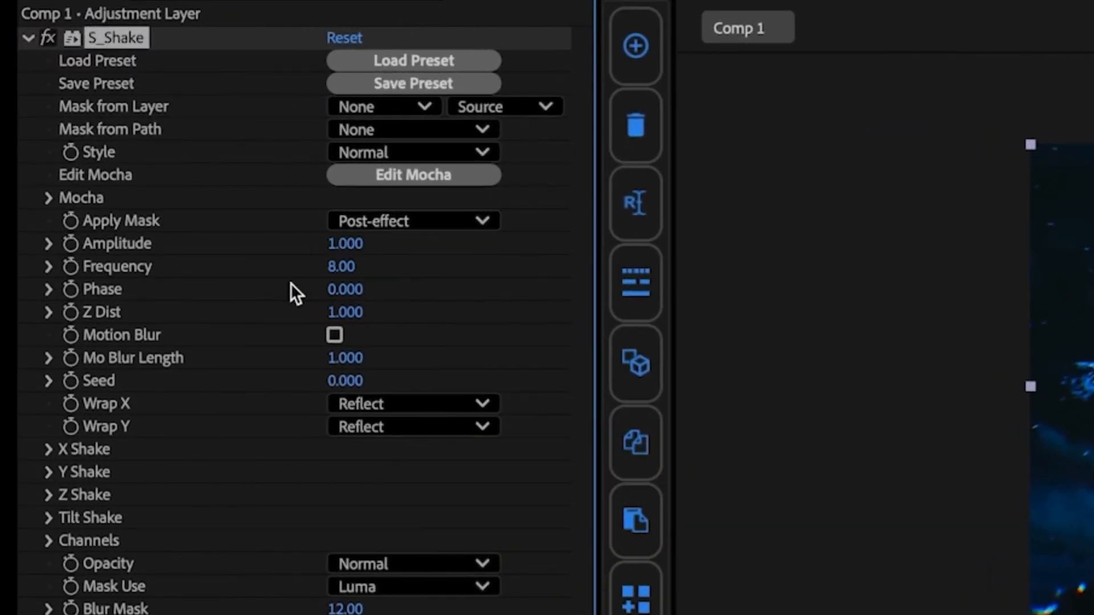
Lower the S_Shake Amplitude and raise its Frequency on the upper adjustment layer at the cut, 0:00:01:19.
{"action": "left_click_drag", "start_coordinate": [351, 272], "coordinate": [356, 246]}
{"action": "left_click_drag", "start_coordinate": [346, 266], "coordinate": [411, 264]}
{"action": "left_click_drag", "start_coordinate": [344, 246], "coordinate": [184, 268]}
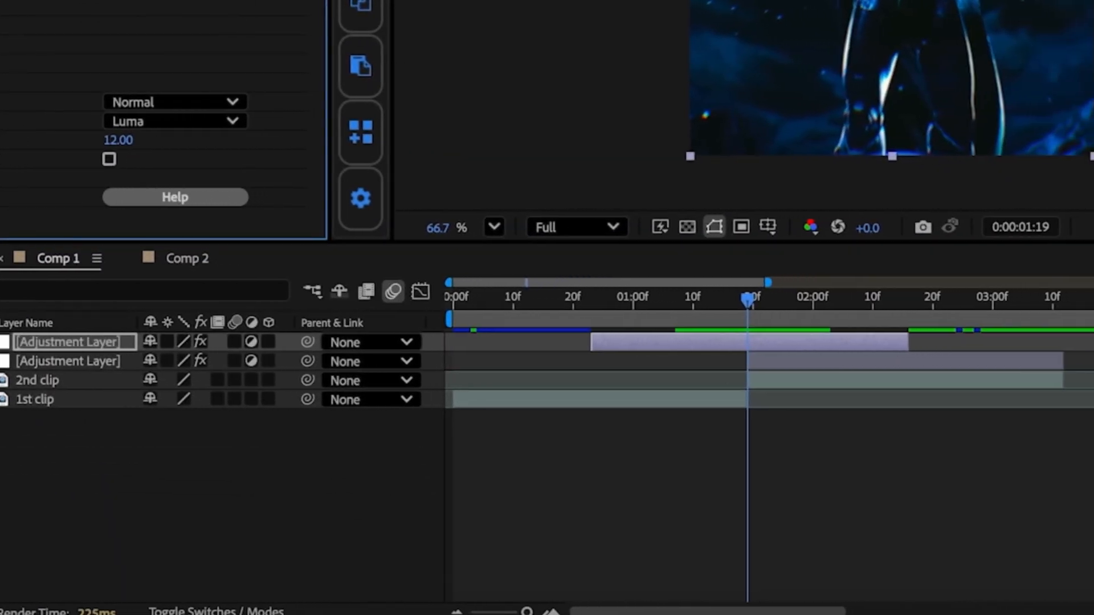
Keyframe the shake's Amplitude and Frequency to 0 at the adjustment layer's start, 0:00:00:23.
{"action": "key", "text": "u"}
{"action": "left_click_drag", "start_coordinate": [736, 299], "coordinate": [580, 299]}
{"action": "left_click_drag", "start_coordinate": [105, 1], "coordinate": [5, 2]}
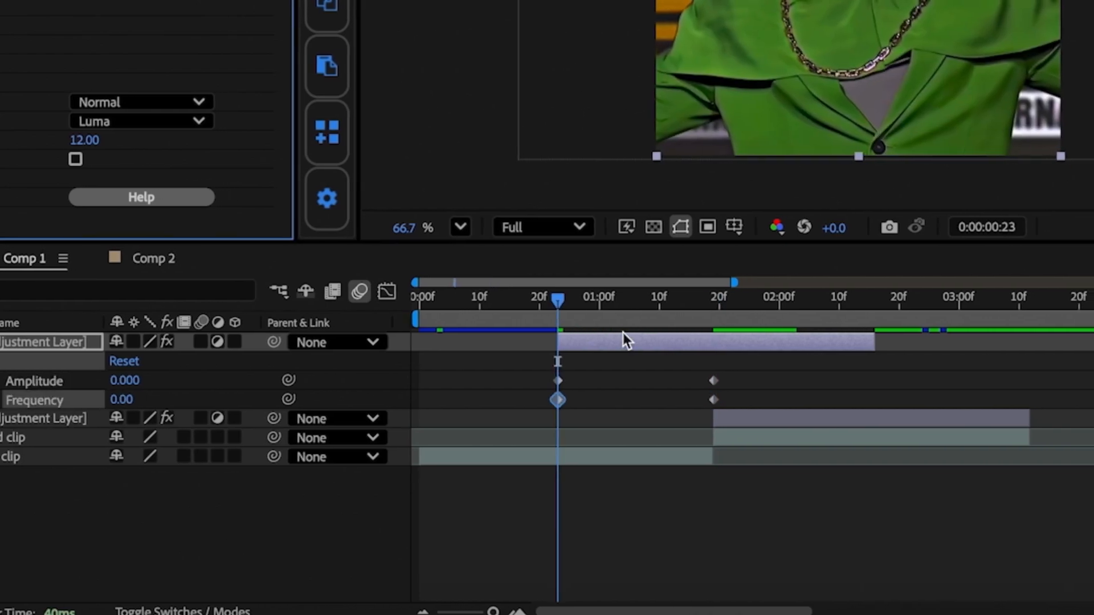
Copy the zero-value Amplitude and Frequency keyframes to the end of the shake adjustment layer.
{"action": "left_click_drag", "start_coordinate": [579, 299], "coordinate": [837, 299]}
{"action": "left_click_drag", "start_coordinate": [581, 373], "coordinate": [536, 408]}
{"action": "key", "text": "super+c"}
{"action": "key", "text": "super+v"}
{"action": "left_click_drag", "start_coordinate": [768, 369], "coordinate": [837, 404]}
{"action": "left_click_drag", "start_coordinate": [811, 381], "coordinate": [672, 406]}
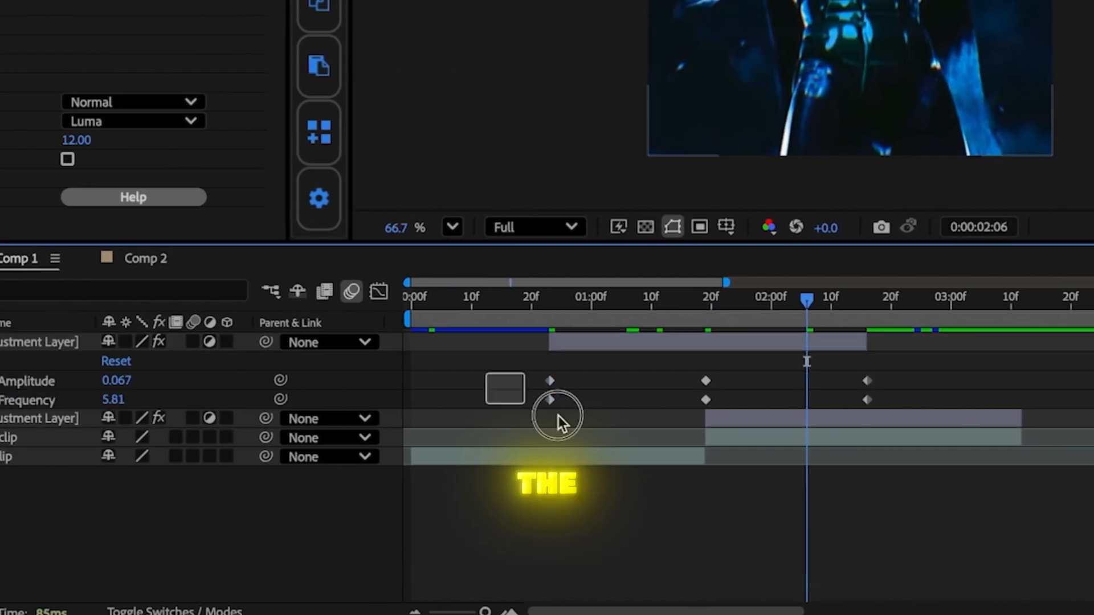
Easy ease all Amplitude and Frequency keyframes and bend the Frequency curve into a sharp peak at the cut.
{"action": "left_click_drag", "start_coordinate": [486, 370], "coordinate": [932, 433]}
{"action": "key", "text": "F9"}
{"action": "left_click", "coordinate": [379, 291]}
{"action": "left_click_drag", "start_coordinate": [654, 349], "coordinate": [705, 404]}
{"action": "left_click_drag", "start_coordinate": [760, 349], "coordinate": [705, 404]}
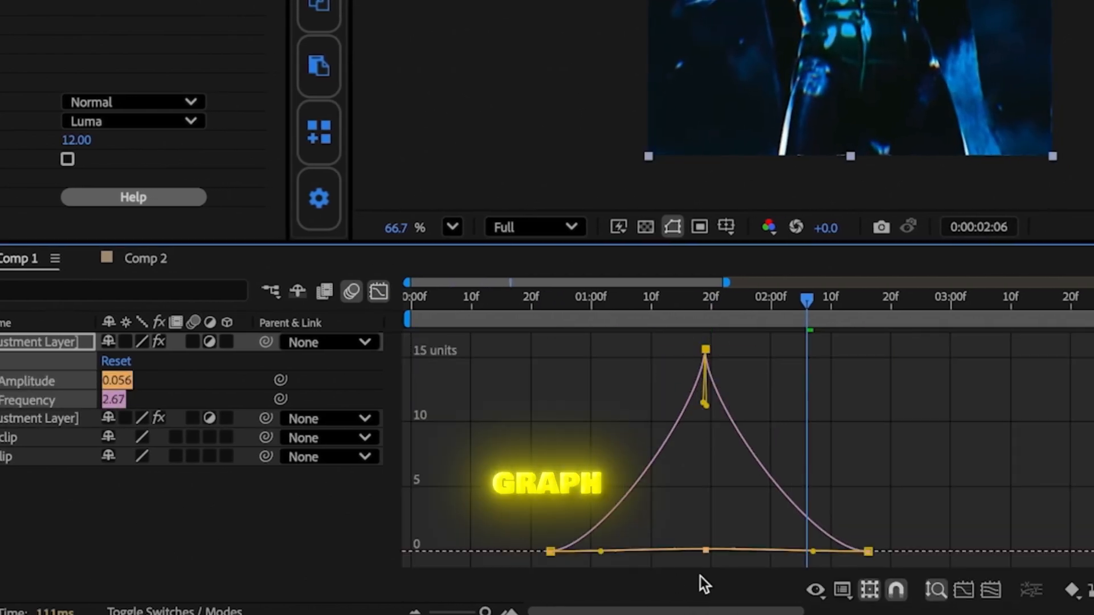
Bend both sides of the shake's Amplitude curve into a sharp peak at the cut.
{"action": "left_click", "coordinate": [240, 530]}
{"action": "left_click", "coordinate": [44, 399]}
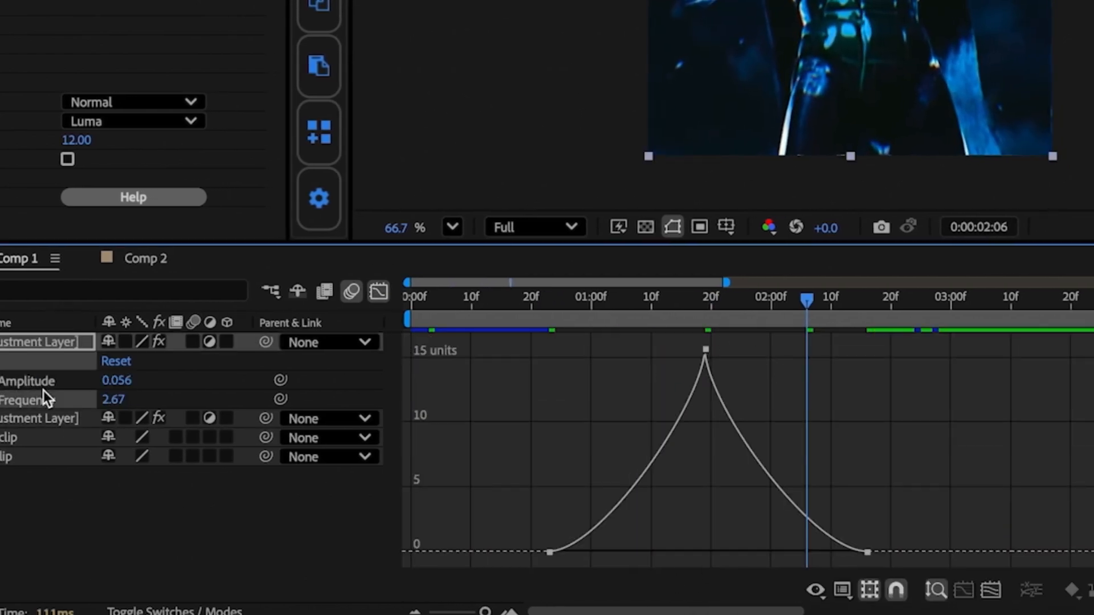
{"action": "left_click", "coordinate": [84, 381]}
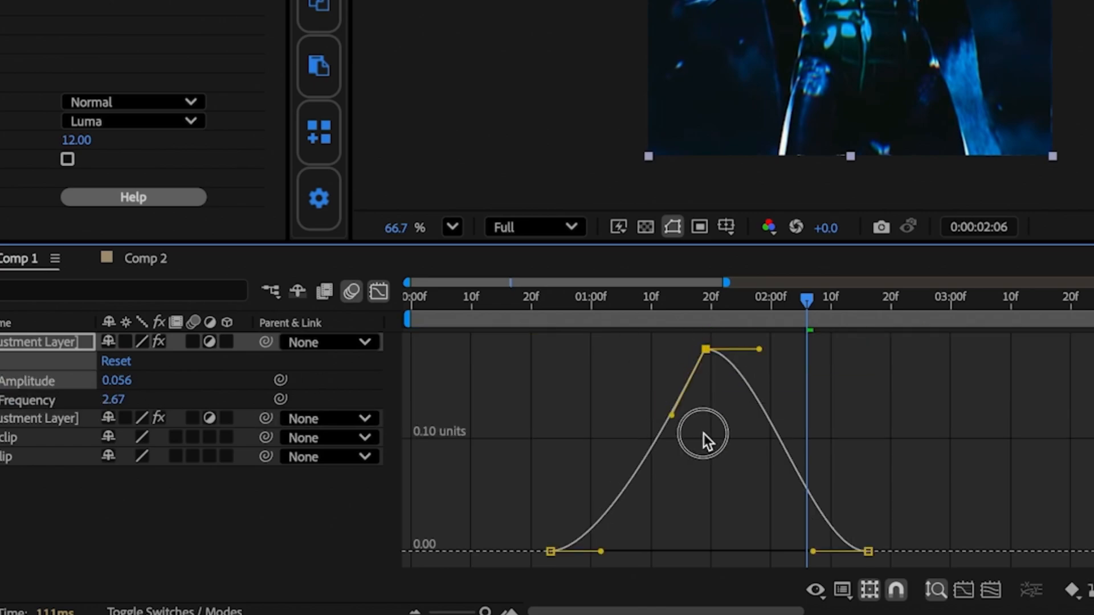
{"action": "left_click_drag", "start_coordinate": [672, 413], "coordinate": [704, 451]}
{"action": "left_click_drag", "start_coordinate": [759, 349], "coordinate": [709, 452]}
Apply the S_HalfTone effect to the new adjustment layer above Shake.
{"action": "left_click", "coordinate": [616, 300]}
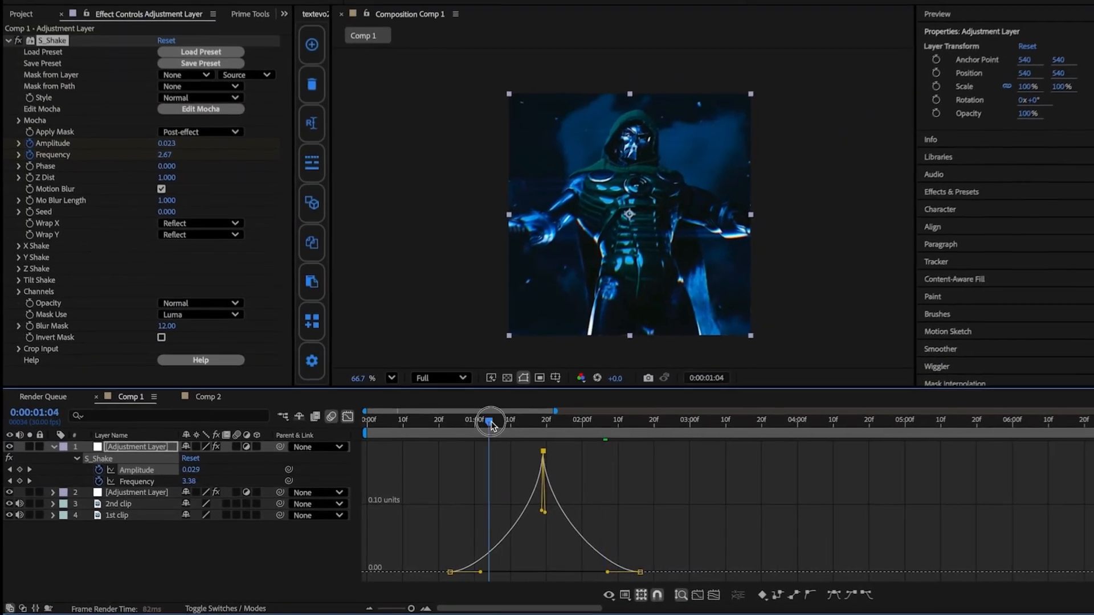
{"action": "left_click_drag", "start_coordinate": [491, 426], "coordinate": [603, 425]}
{"action": "key", "text": "ctrl+space"}
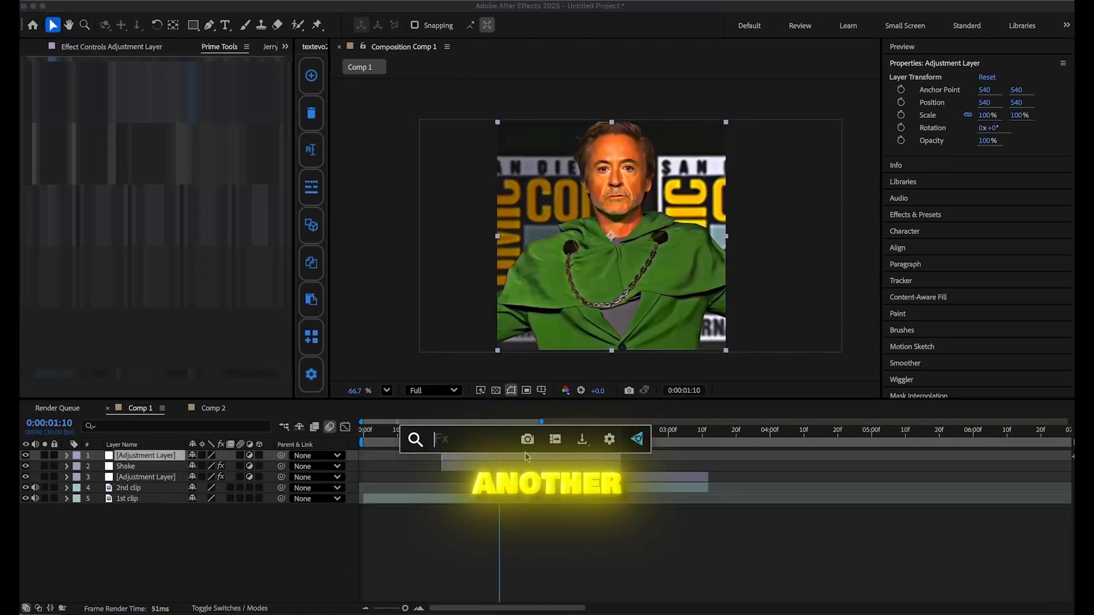
{"action": "type", "text": "hal"}
{"action": "left_click", "coordinate": [460, 535]}
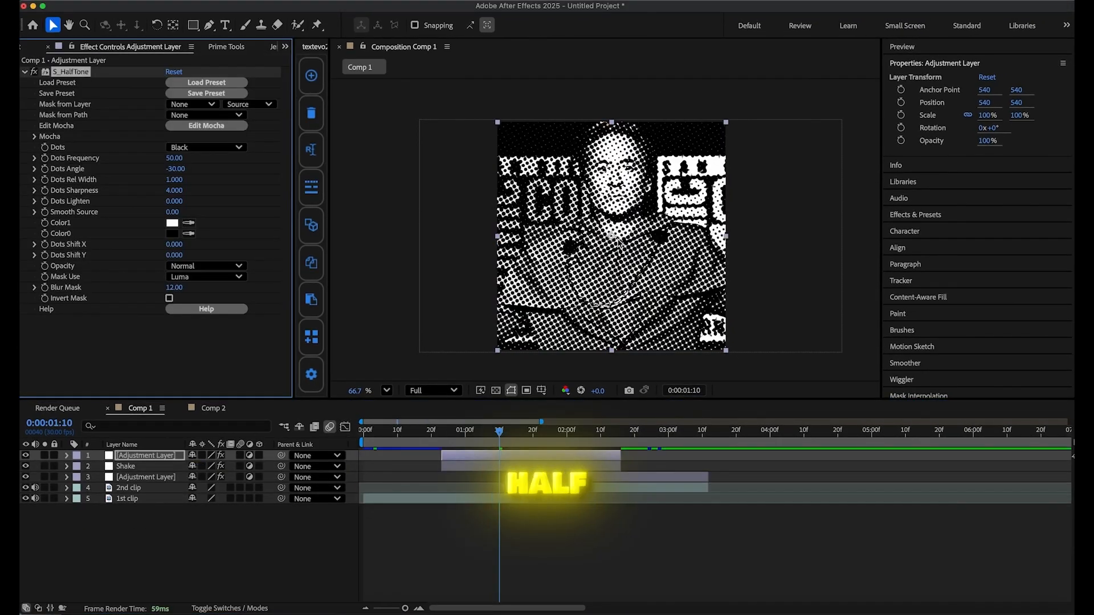
Load a white-dots preset for S_HalfTone and set the Dots Frequency to 72.
{"action": "left_click", "coordinate": [195, 86]}
{"action": "left_click", "coordinate": [273, 231]}
{"action": "left_click", "coordinate": [924, 587]}
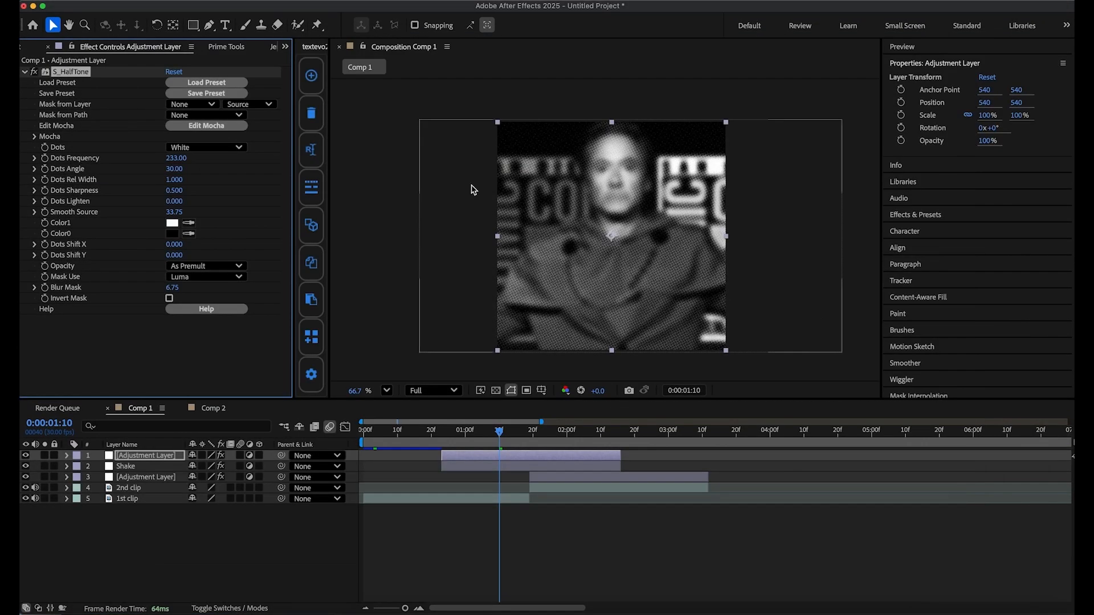
{"action": "left_click_drag", "start_coordinate": [178, 160], "coordinate": [112, 166]}
Keyframe the halftone layer's opacity at 100% on the cut and 0% at its start, 0:00:00:23.
{"action": "left_click", "coordinate": [471, 491]}
{"action": "left_click", "coordinate": [539, 458]}
{"action": "key", "text": "t"}
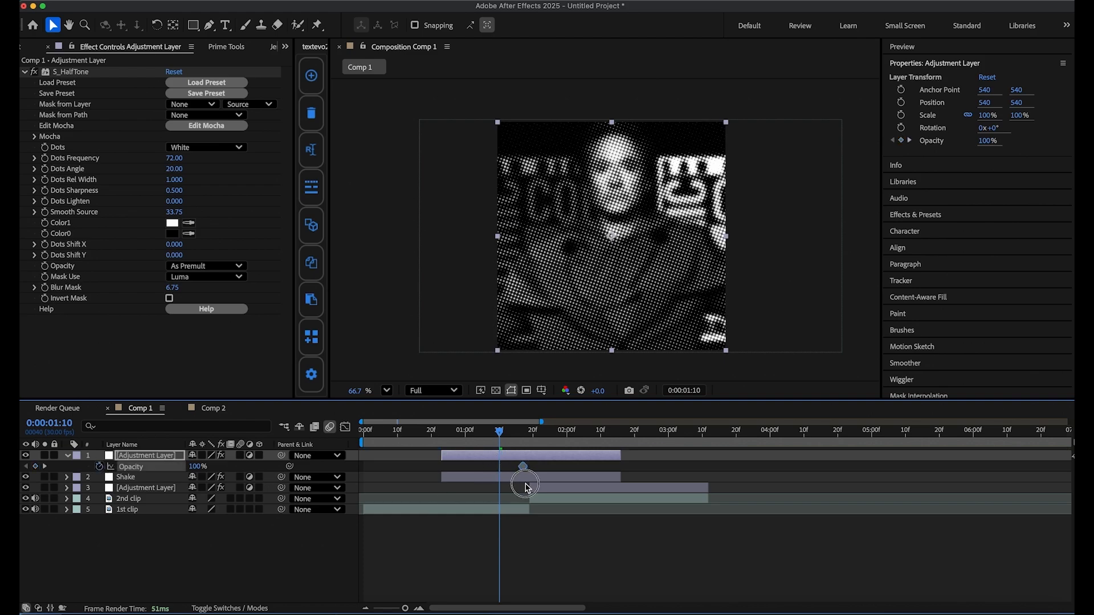
{"action": "left_click", "coordinate": [449, 435]}
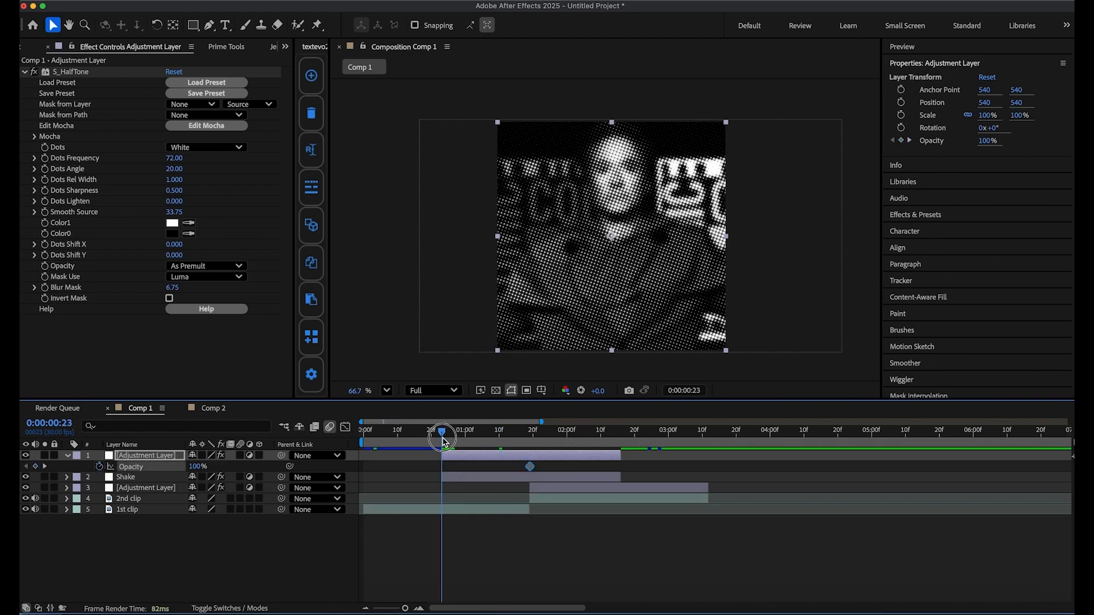
{"action": "left_click_drag", "start_coordinate": [195, 468], "coordinate": [61, 476]}
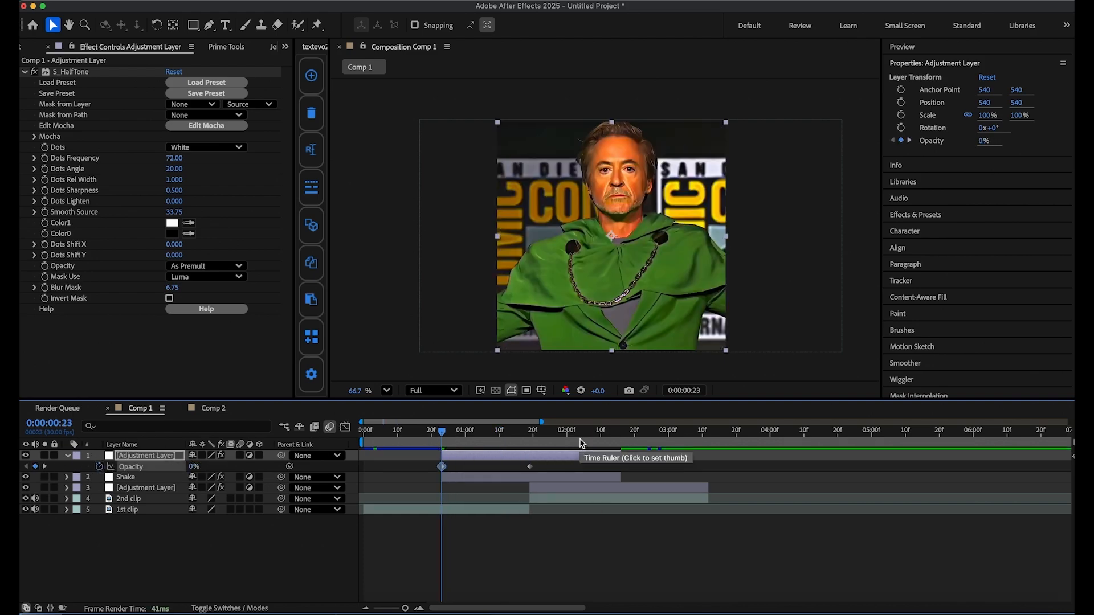
Copy the 0% opacity keyframe to the halftone layer's end and scrub through the transition.
{"action": "left_click_drag", "start_coordinate": [444, 471], "coordinate": [619, 473]}
{"action": "key", "text": "super+v"}
{"action": "mouse_move", "coordinate": [609, 436]}
{"action": "left_mouse_down"}
{"action": "mouse_move", "coordinate": [623, 435]}
{"action": "mouse_move", "coordinate": [432, 436]}
{"action": "mouse_move", "coordinate": [608, 442]}
{"action": "left_mouse_up"}
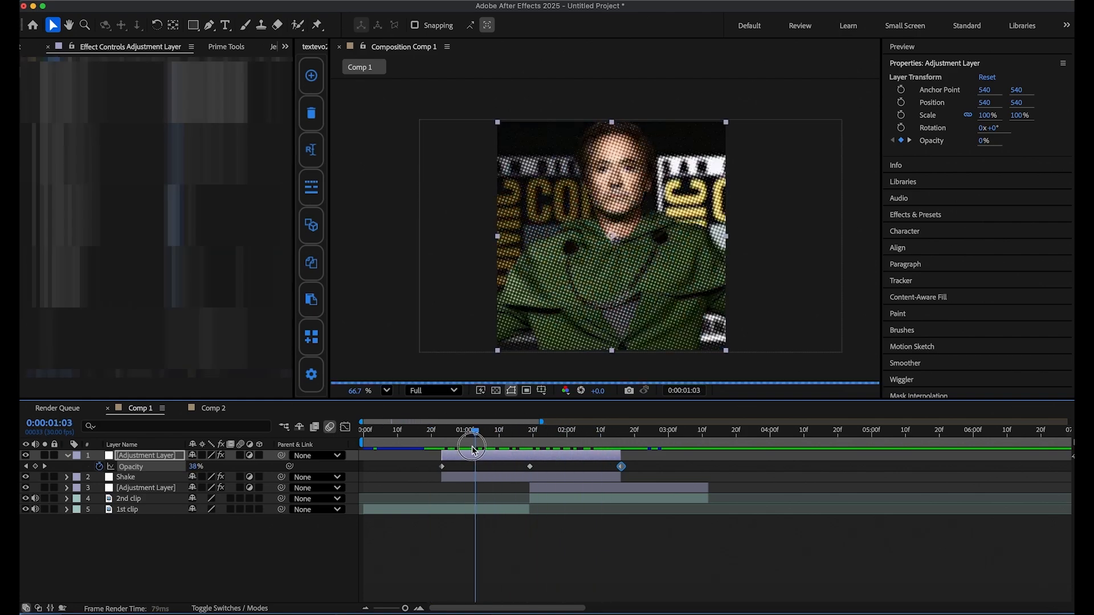
{"action": "left_click_drag", "start_coordinate": [475, 441], "coordinate": [449, 442]}
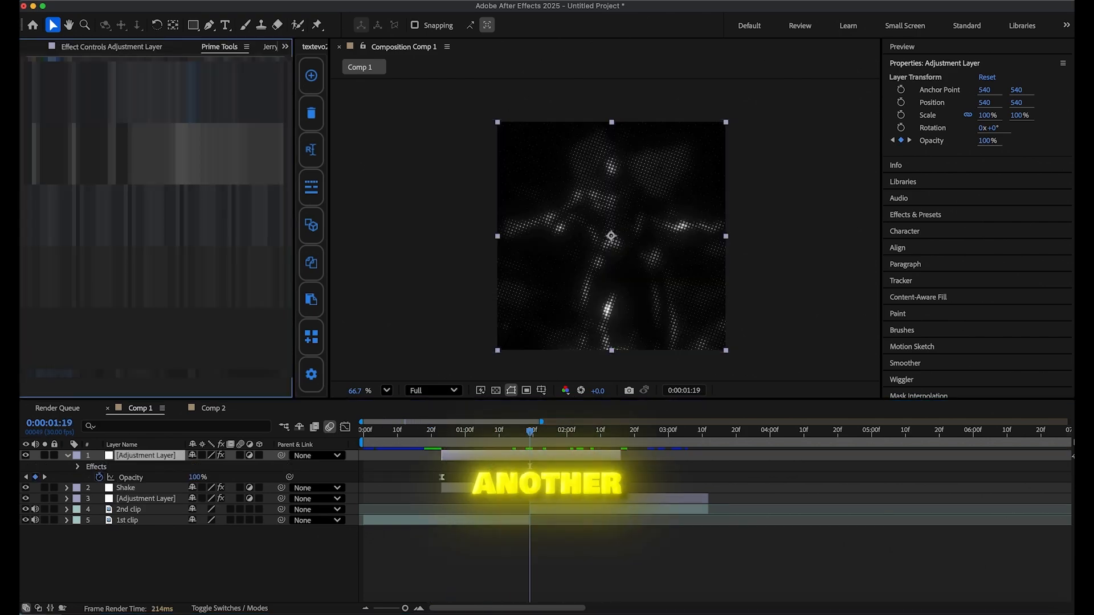
Add a new adjustment layer with the S_WarpChroma effect and move the effect center up to 558, 354.
{"action": "key", "text": "super+alt+y"}
{"action": "key", "text": "ctrl+space"}
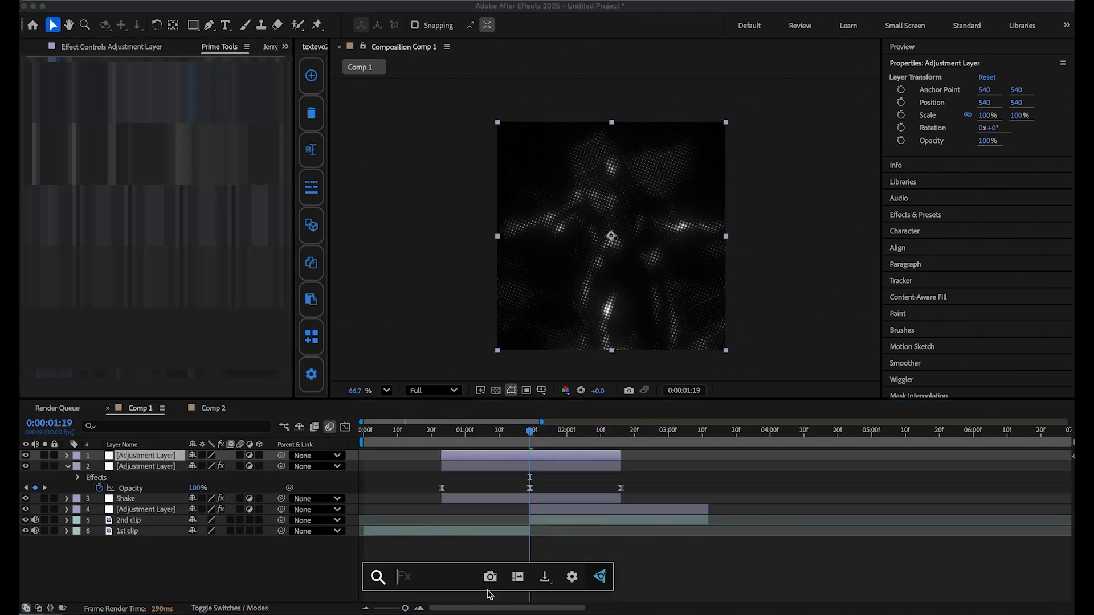
{"action": "type", "text": "chroma"}
{"action": "scroll", "coordinate": [469, 532], "scroll_direction": "down", "scroll_amount": 3}
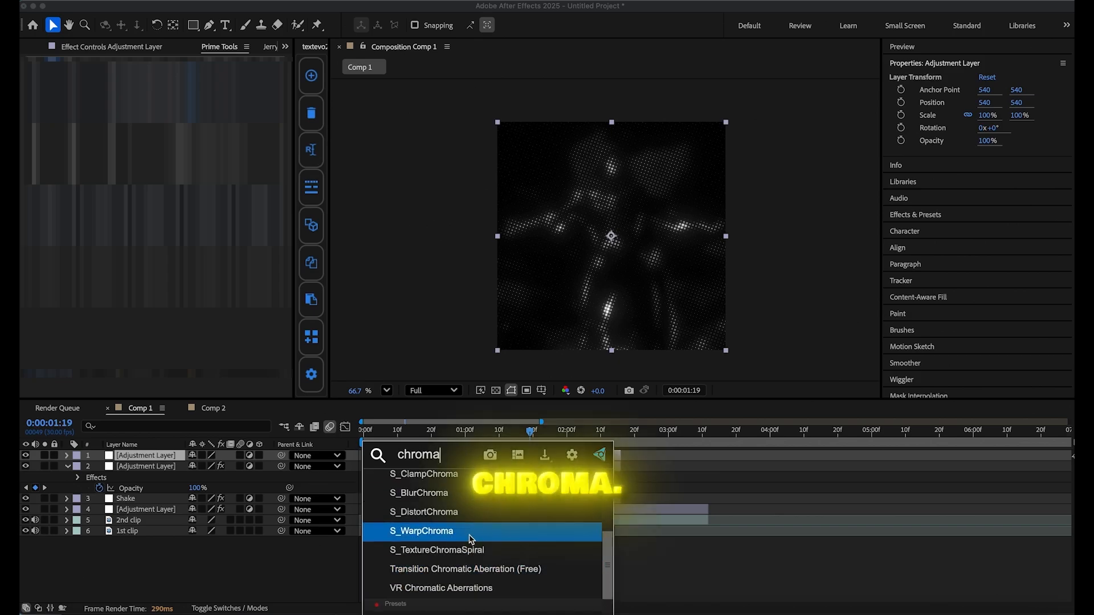
{"action": "left_click", "coordinate": [471, 531]}
{"action": "left_click_drag", "start_coordinate": [612, 236], "coordinate": [615, 197]}
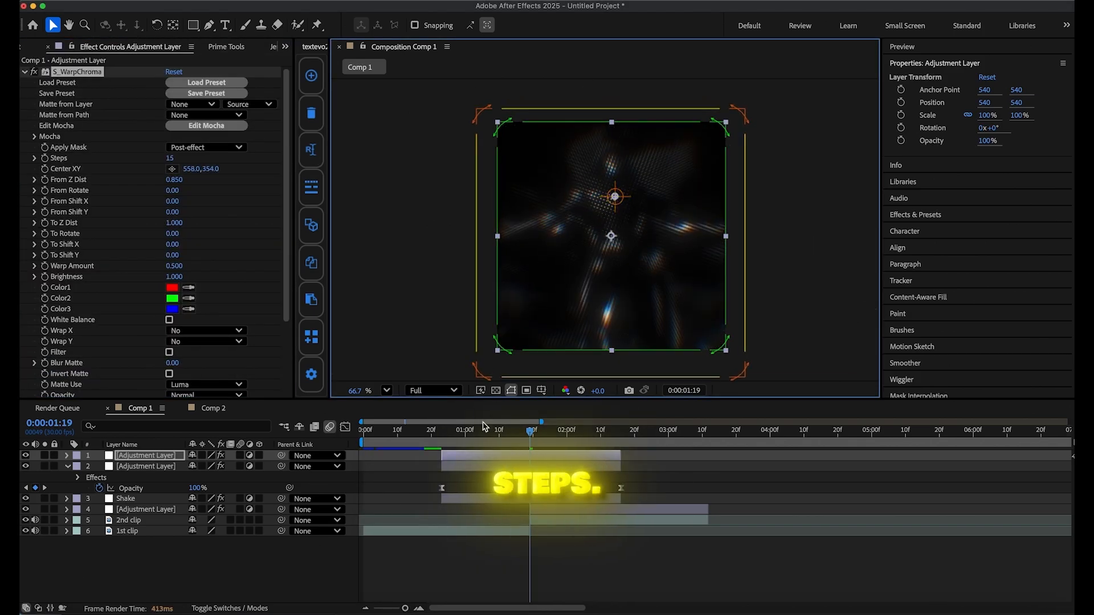
Set From Z Dist to 1 at the Chroma layer's start, 0:00:00:23.
{"action": "left_click", "coordinate": [440, 430]}
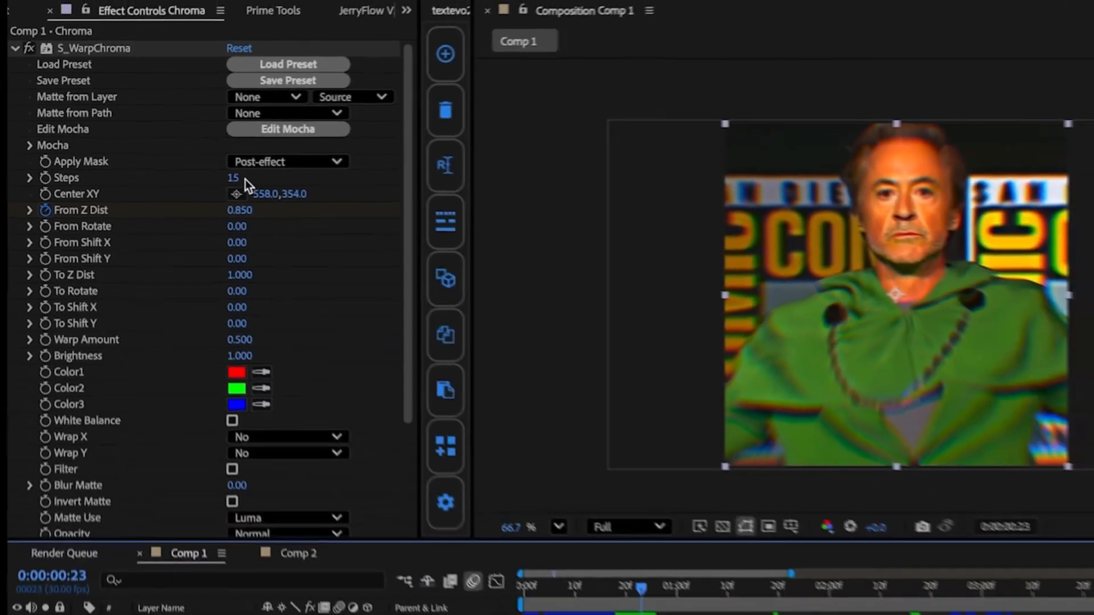
{"action": "left_click", "coordinate": [269, 224]}
{"action": "type", "text": "1"}
{"action": "key", "text": "Return"}
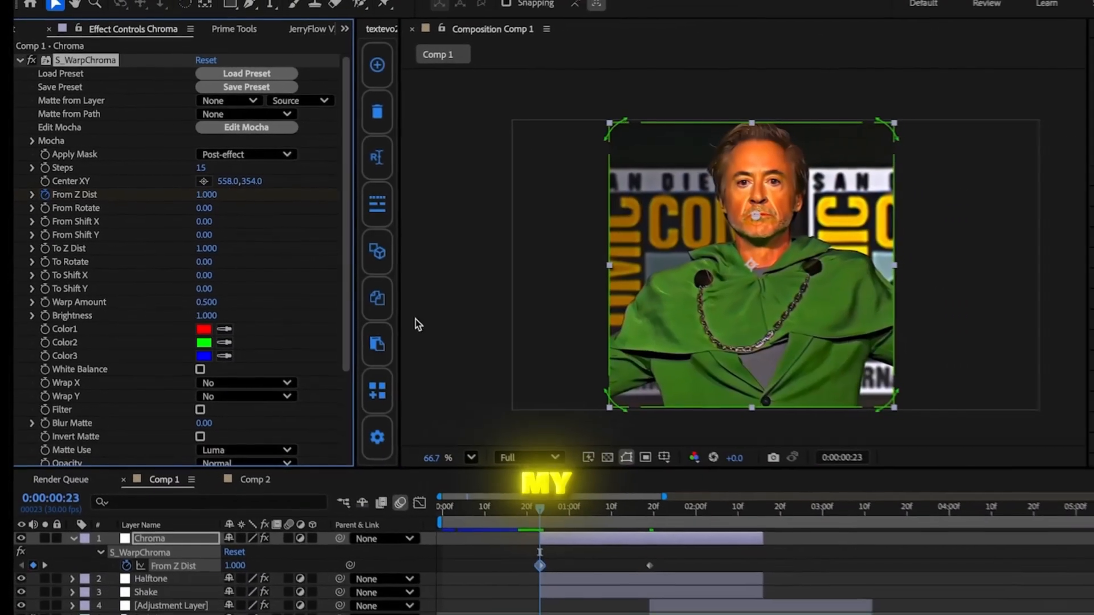
Set From Z Dist to 1 at the Chroma layer's end, 0:00:02:16.
{"action": "left_click", "coordinate": [681, 489]}
{"action": "left_click_drag", "start_coordinate": [682, 491], "coordinate": [726, 490]}
{"action": "left_click", "coordinate": [199, 191]}
{"action": "type", "text": "1"}
{"action": "key", "text": "Return"}
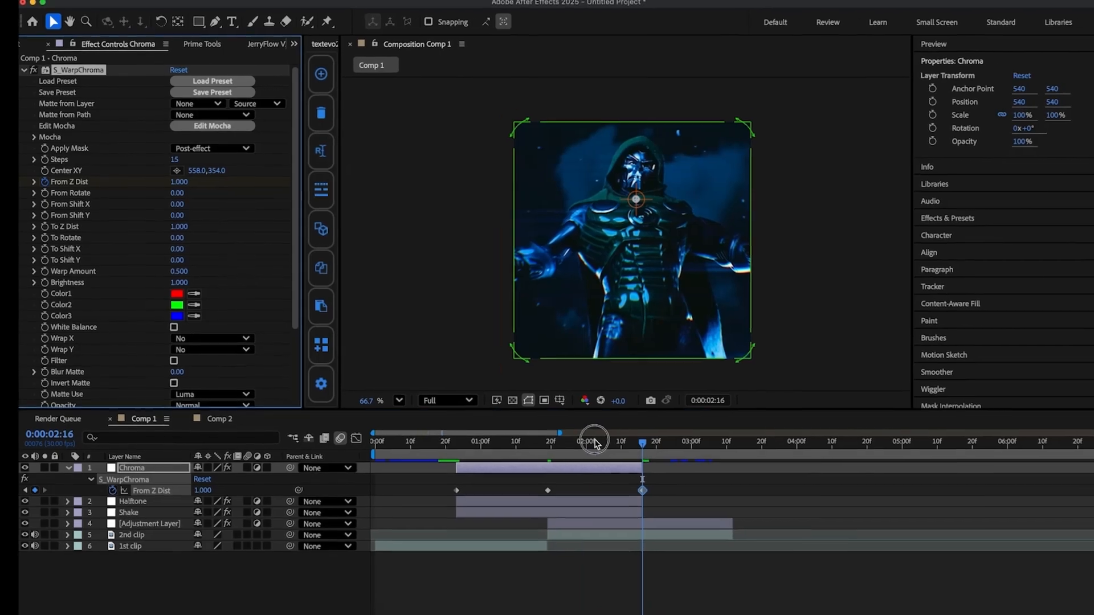
Easy ease the Chroma layer's three From Z Dist keyframes and check their curve in the graph editor.
{"action": "left_click_drag", "start_coordinate": [594, 443], "coordinate": [563, 444]}
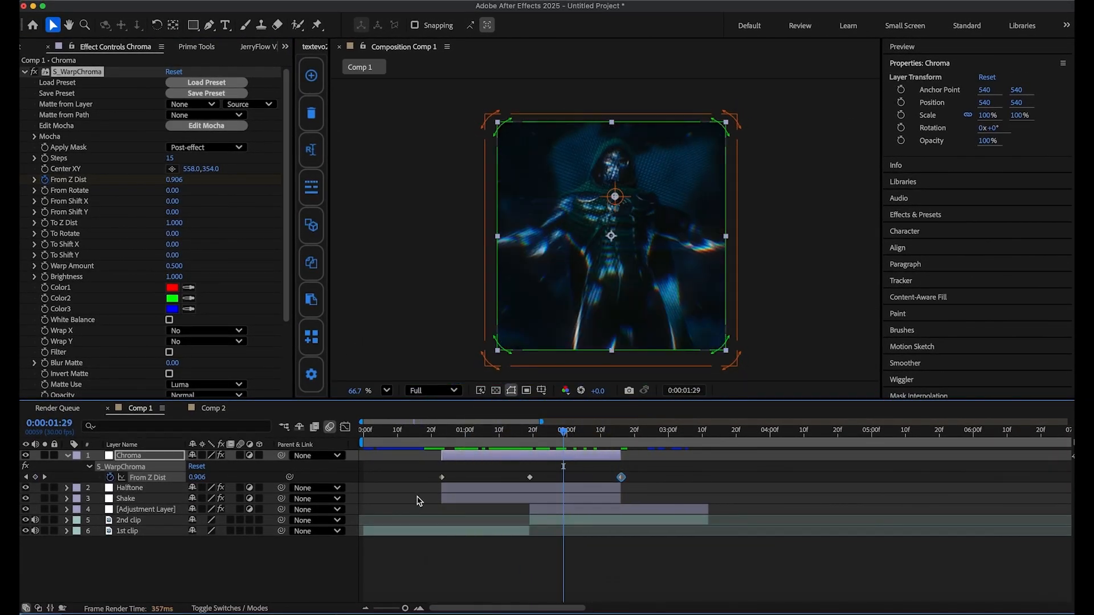
{"action": "left_click_drag", "start_coordinate": [415, 505], "coordinate": [653, 472]}
{"action": "key", "text": "F9"}
{"action": "left_click", "coordinate": [68, 455]}
{"action": "left_click", "coordinate": [344, 429]}
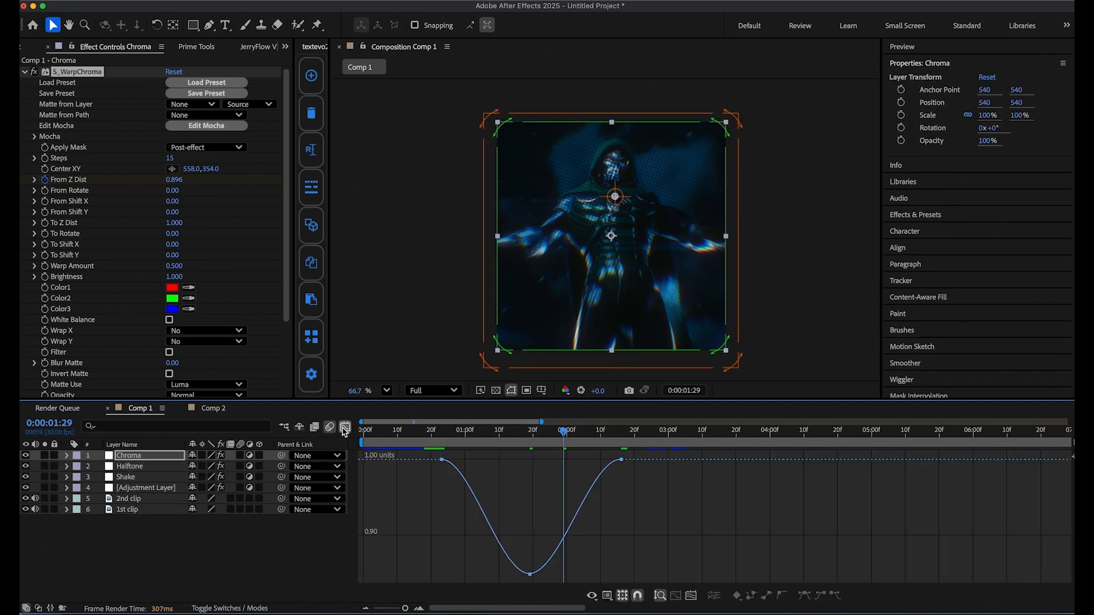
{"action": "left_click", "coordinate": [344, 429]}
{"action": "left_click", "coordinate": [506, 523]}
Add the Exposure effect to the Shake layer and set its exposure to 2.
{"action": "left_click", "coordinate": [496, 478]}
{"action": "key", "text": "ctrl+space"}
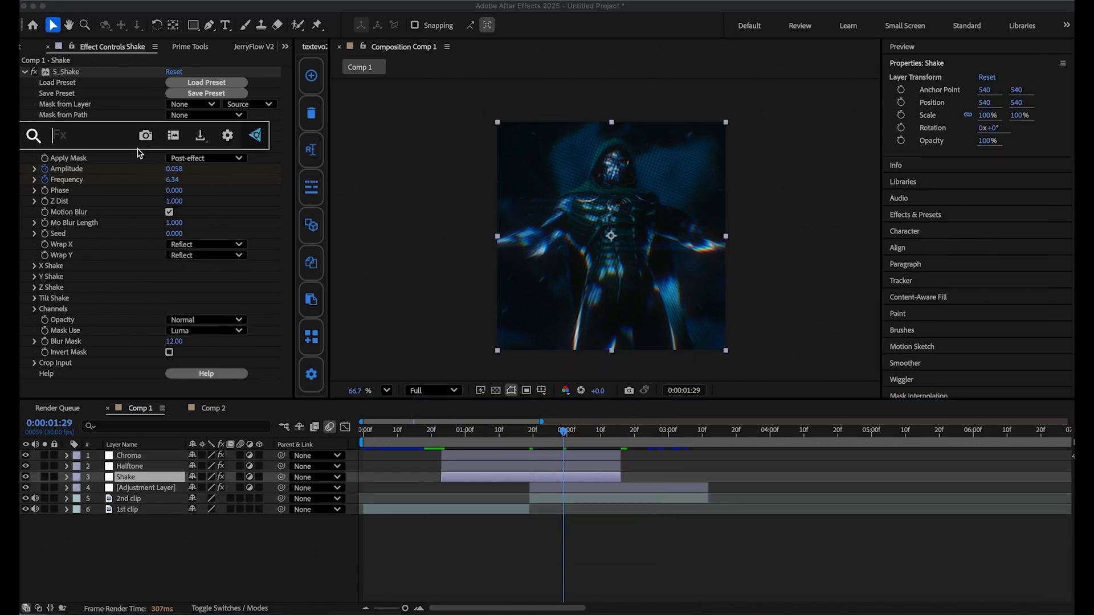
{"action": "type", "text": "exposure"}
{"action": "key", "text": "Return"}
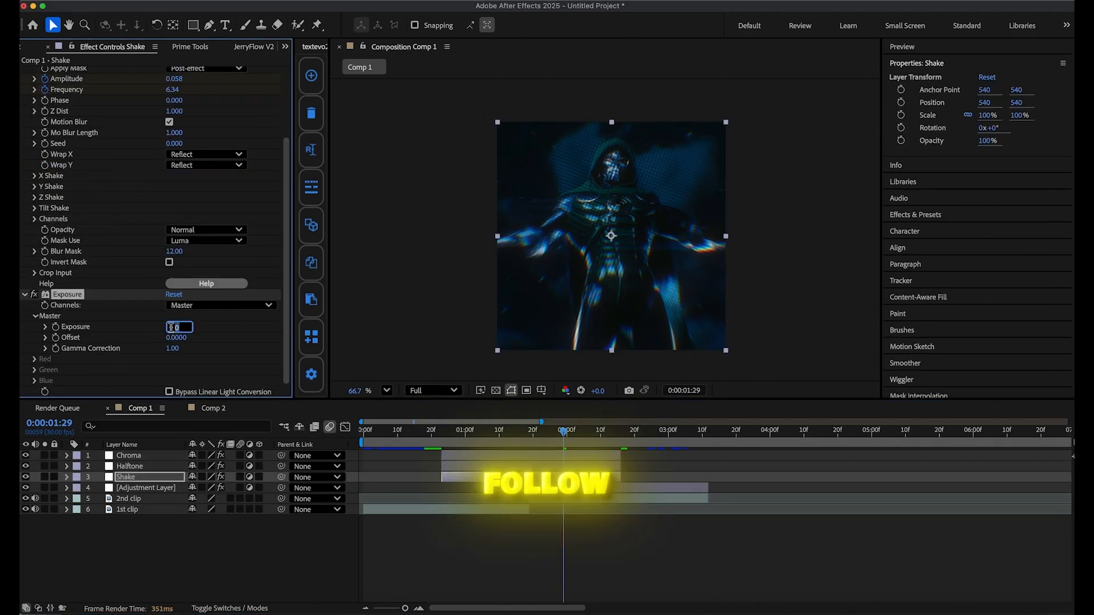
{"action": "type", "text": "2"}
{"action": "left_click", "coordinate": [208, 544]}
{"action": "left_click", "coordinate": [532, 456]}
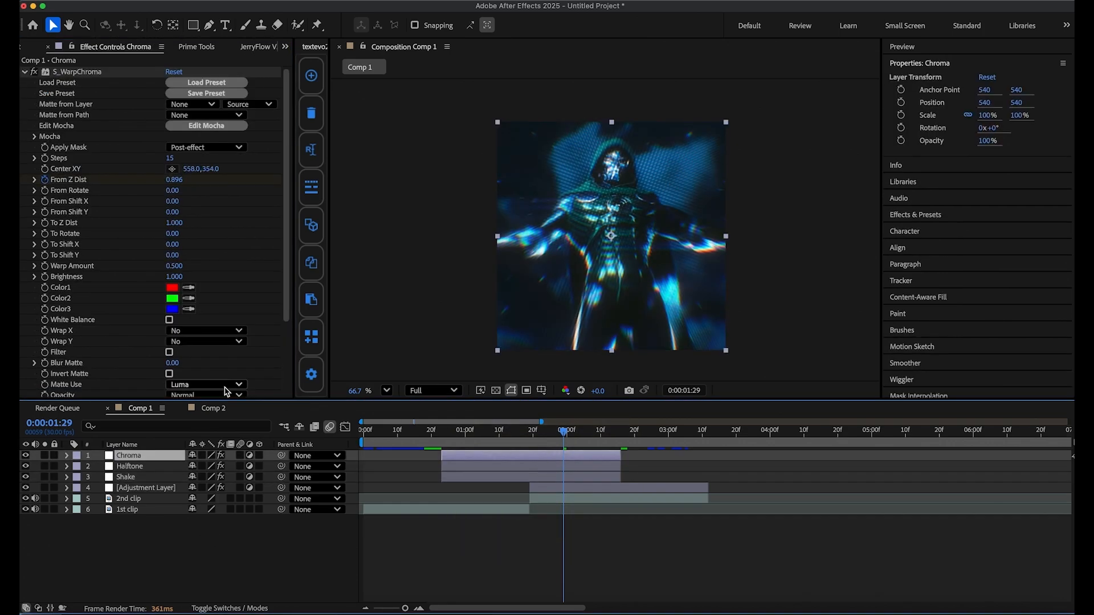
Keyframe the Shake layer's Exposure from the cut at 0:00:01:19 down to 0 at 0:00:01:29.
{"action": "left_click", "coordinate": [488, 479]}
{"action": "scroll", "coordinate": [167, 323], "scroll_direction": "down", "scroll_amount": 5}
{"action": "left_click", "coordinate": [56, 327]}
{"action": "key", "text": "u"}
{"action": "left_click", "coordinate": [564, 532]}
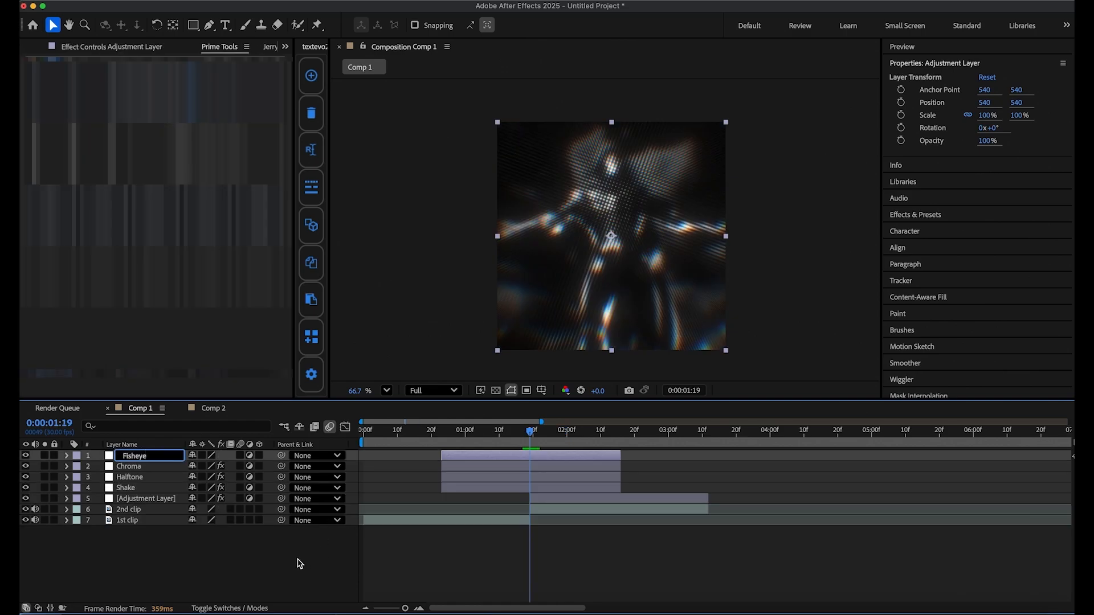
Apply S_WarpFishEye to the Fisheye layer and keyframe its Amount at -0.25 on the cut, 0:00:01:19.
{"action": "left_click", "coordinate": [461, 457]}
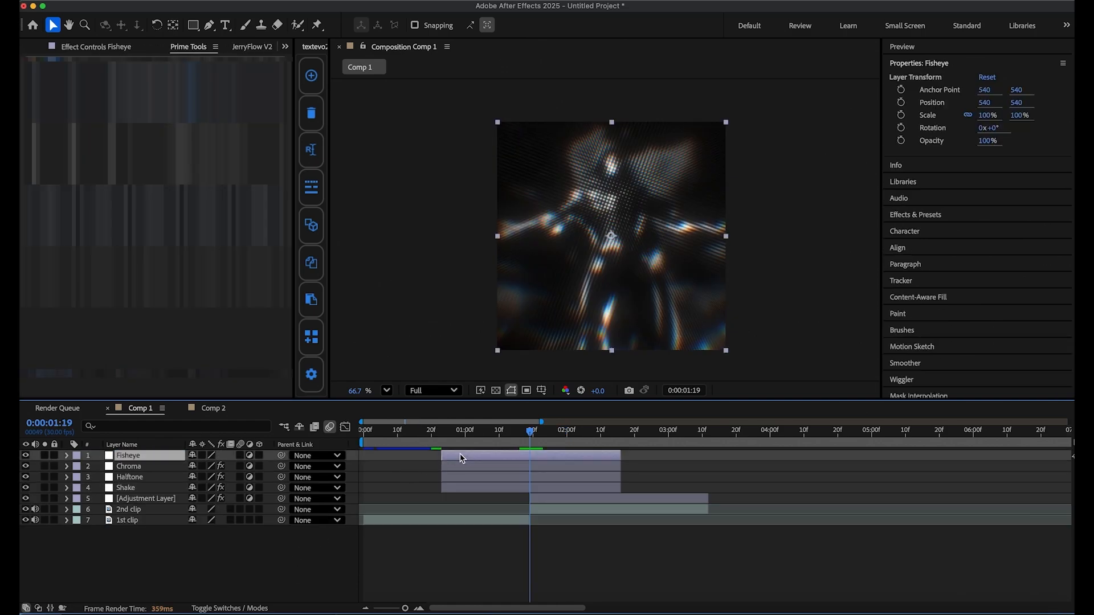
{"action": "key", "text": "ctrl+space"}
{"action": "type", "text": "fishe"}
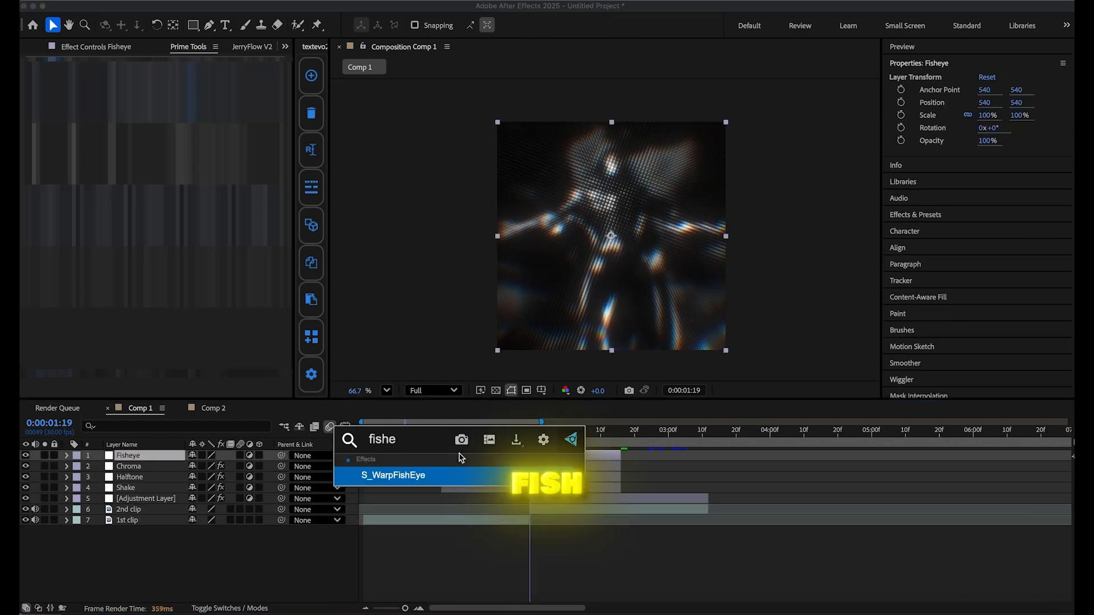
{"action": "key", "text": "Return"}
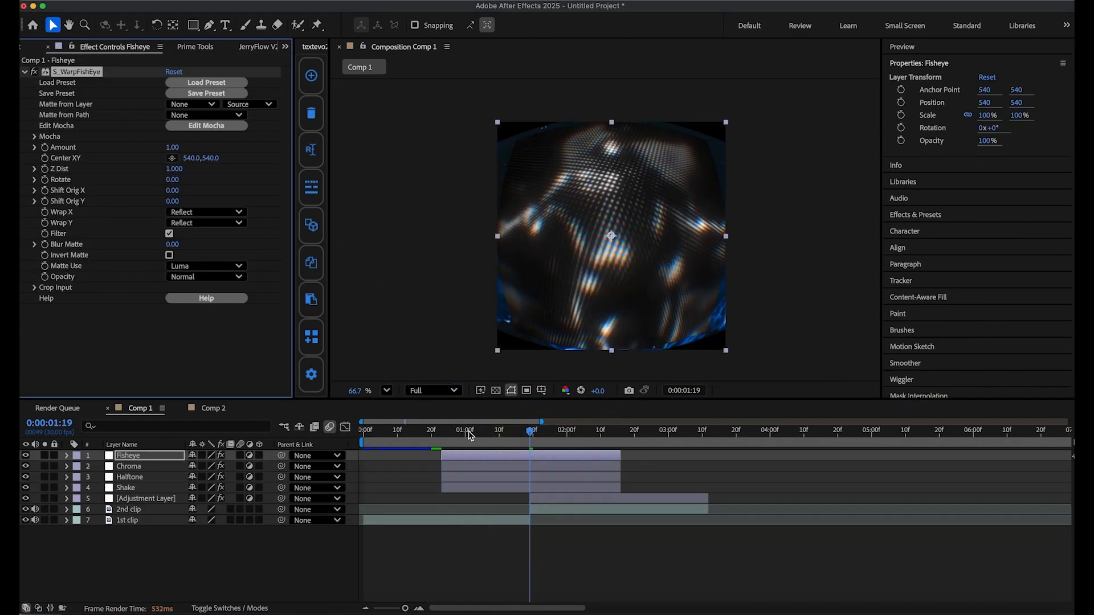
{"action": "key", "text": "super+c"}
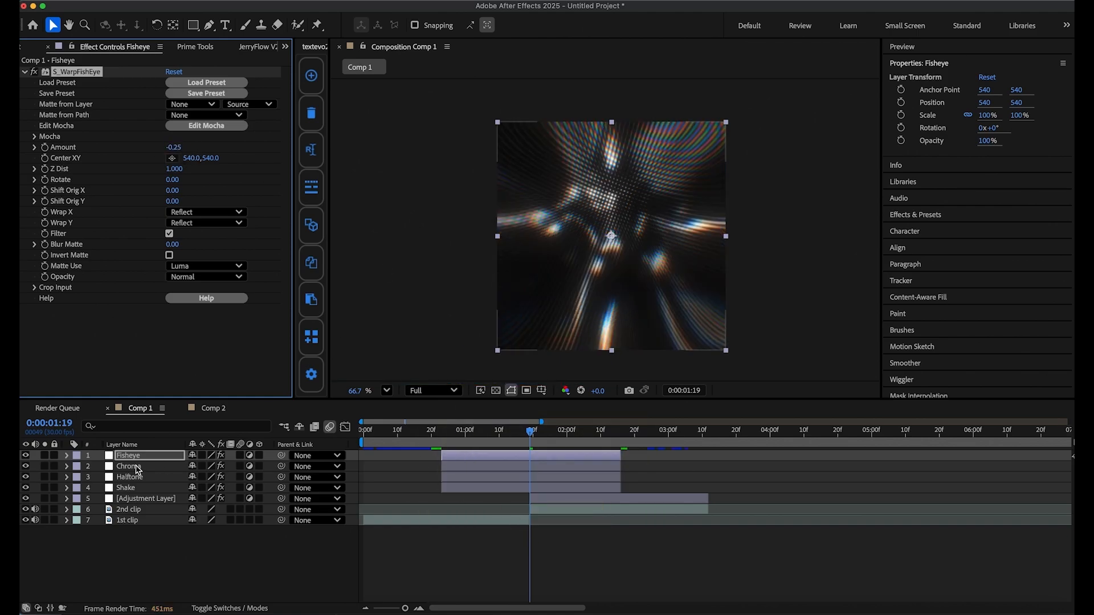
{"action": "key", "text": "u"}
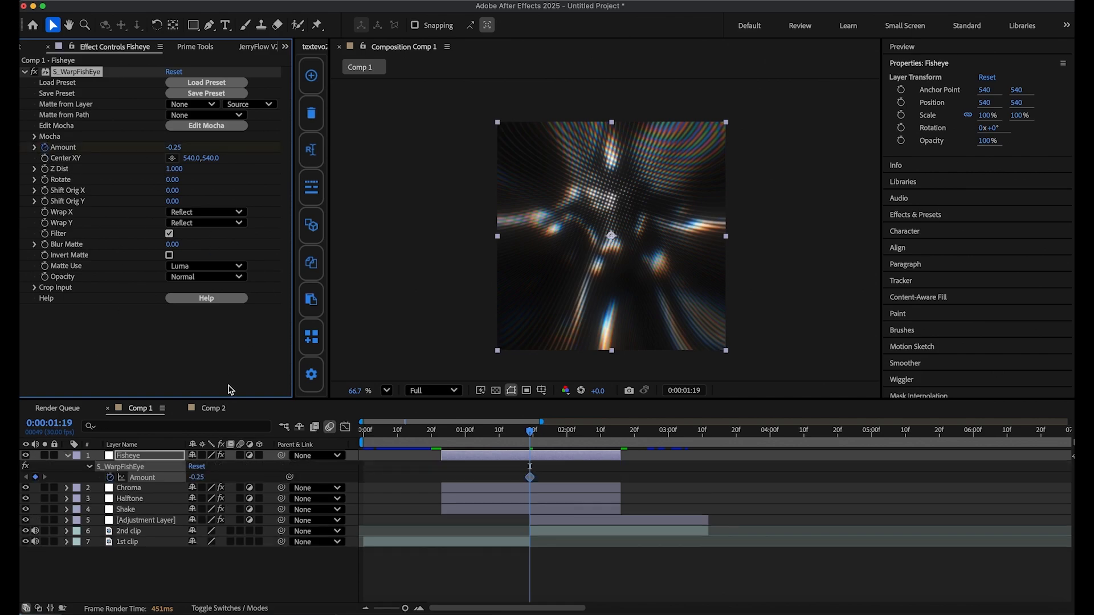
Keyframe the Fisheye layer's Amount at 0 at 0:00:00:23 and 0:00:02:16, and easy ease its keyframes.
{"action": "left_click", "coordinate": [443, 436]}
{"action": "left_click", "coordinate": [174, 148]}
{"action": "key", "text": "Return"}
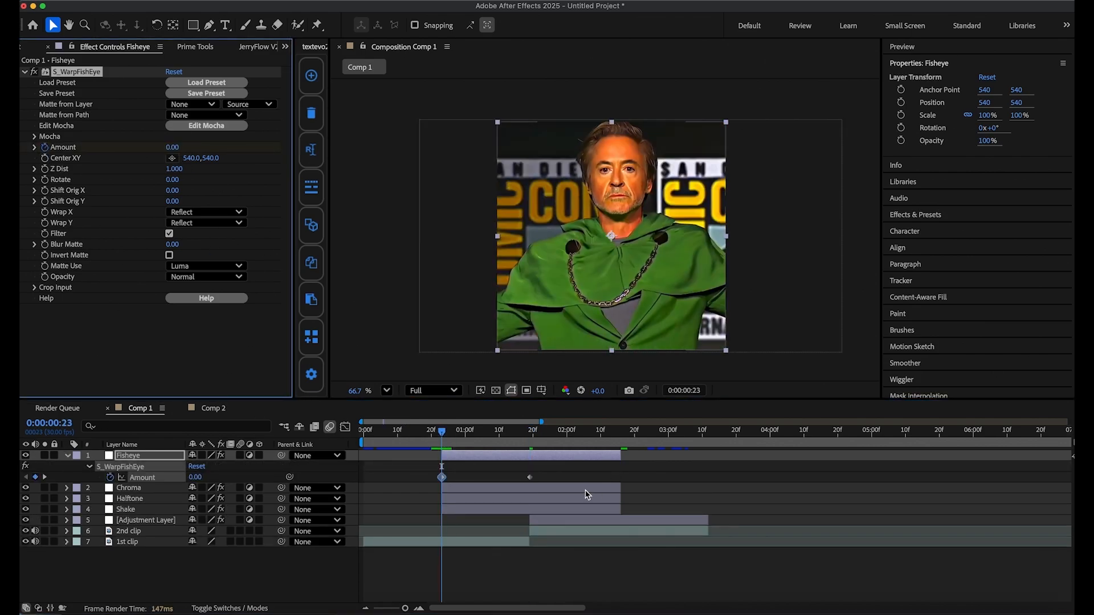
{"action": "left_click", "coordinate": [620, 434]}
{"action": "left_click", "coordinate": [174, 147]}
{"action": "left_click_drag", "start_coordinate": [653, 477], "coordinate": [333, 484]}
{"action": "key", "text": "F9"}
{"action": "key", "text": "F9"}
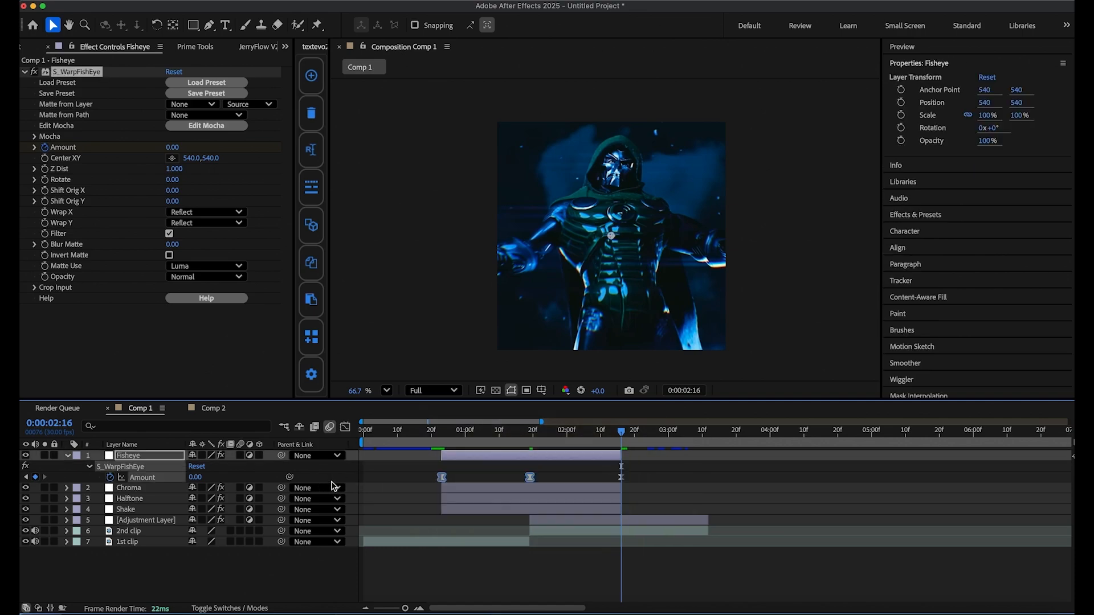
Reshape the Fisheye Amount curve in the graph editor with a level start and a sharp dip at the cut, and scrub through it.
{"action": "left_click", "coordinate": [345, 428]}
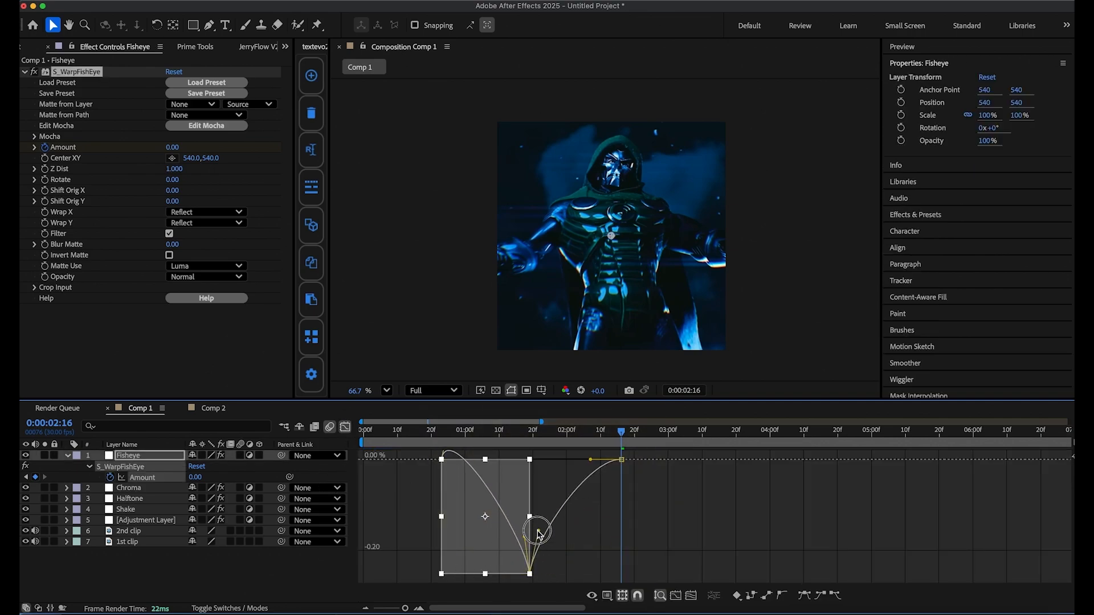
{"action": "left_click_drag", "start_coordinate": [538, 531], "coordinate": [535, 532]}
{"action": "left_click", "coordinate": [461, 470]}
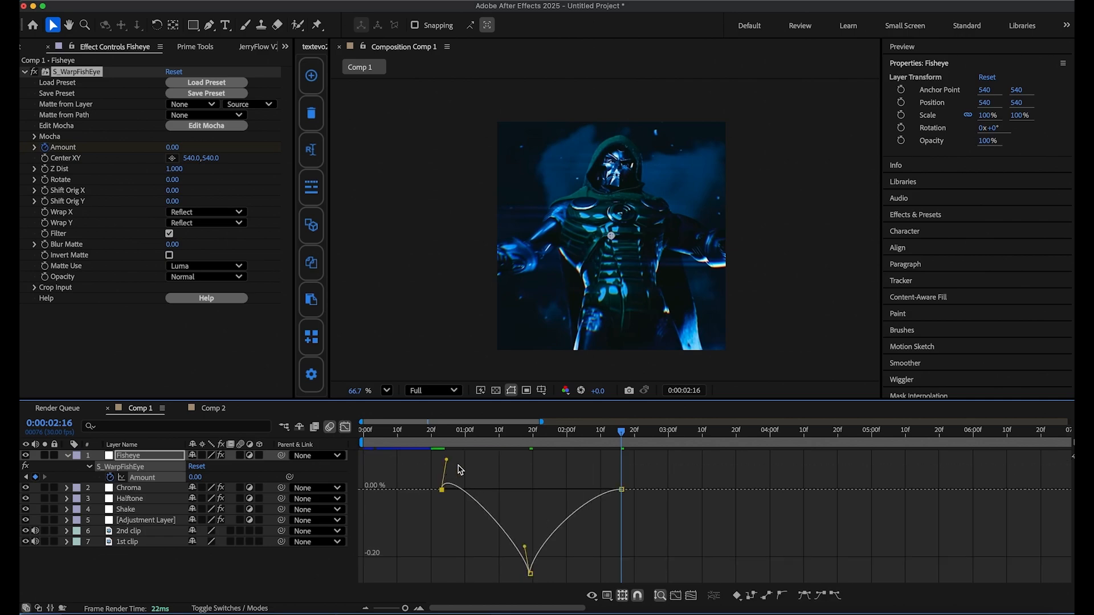
{"action": "left_click_drag", "start_coordinate": [474, 492], "coordinate": [476, 494]}
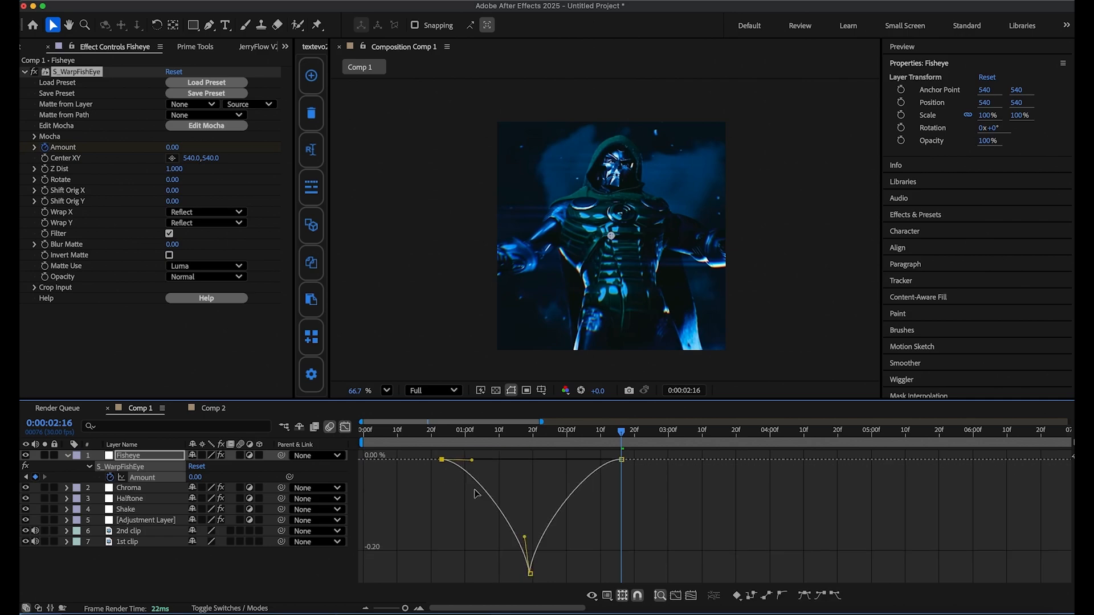
{"action": "left_click", "coordinate": [346, 428]}
{"action": "left_click_drag", "start_coordinate": [447, 434], "coordinate": [541, 450]}
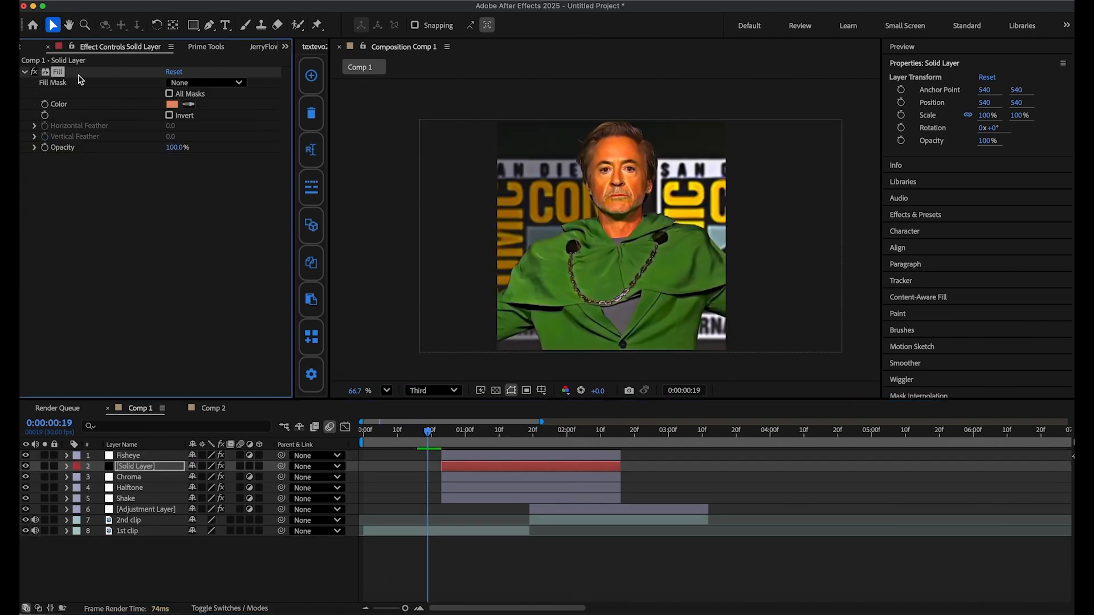
Apply CC Jaws to the black solid layer with Completion at 75% and Height at 0%.
{"action": "key", "text": "Delete"}
{"action": "key", "text": "ctrl+space"}
{"action": "type", "text": "cc ja"}
{"action": "key", "text": "Return"}
{"action": "left_click", "coordinate": [175, 82]}
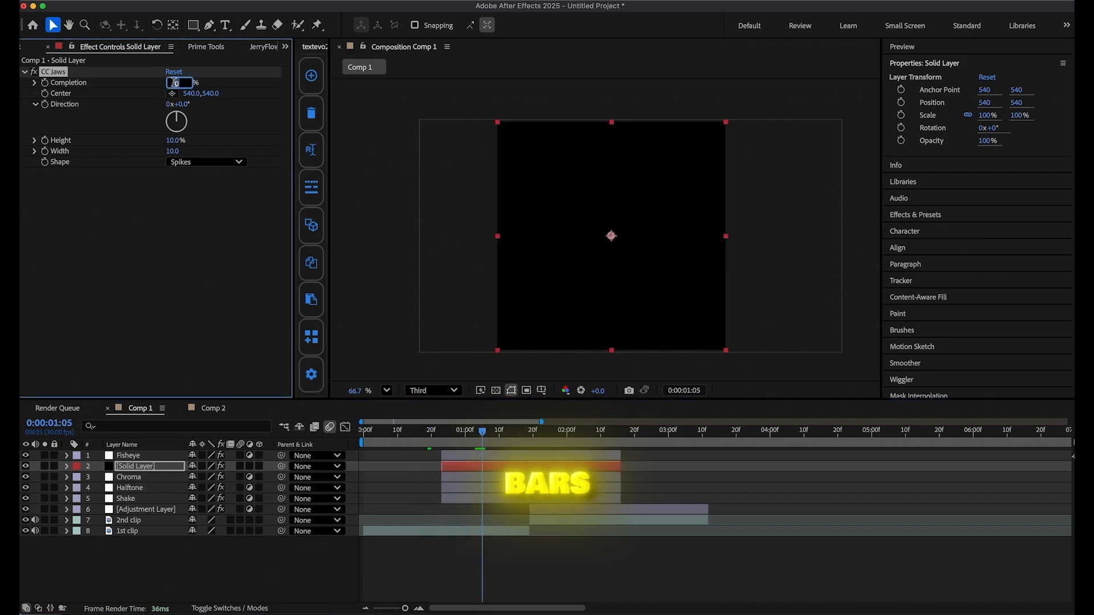
{"action": "type", "text": "75"}
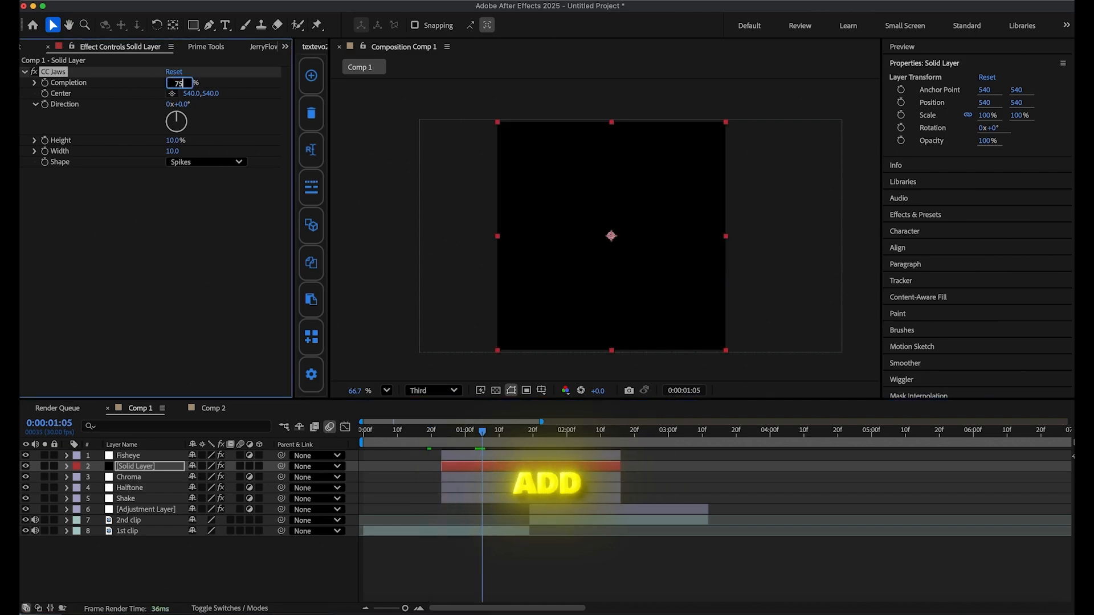
{"action": "key", "text": "Return"}
{"action": "left_click_drag", "start_coordinate": [178, 142], "coordinate": [144, 143]}
Set the solid layer's opacity to 54% and move it below the Chroma layer.
{"action": "key", "text": "t"}
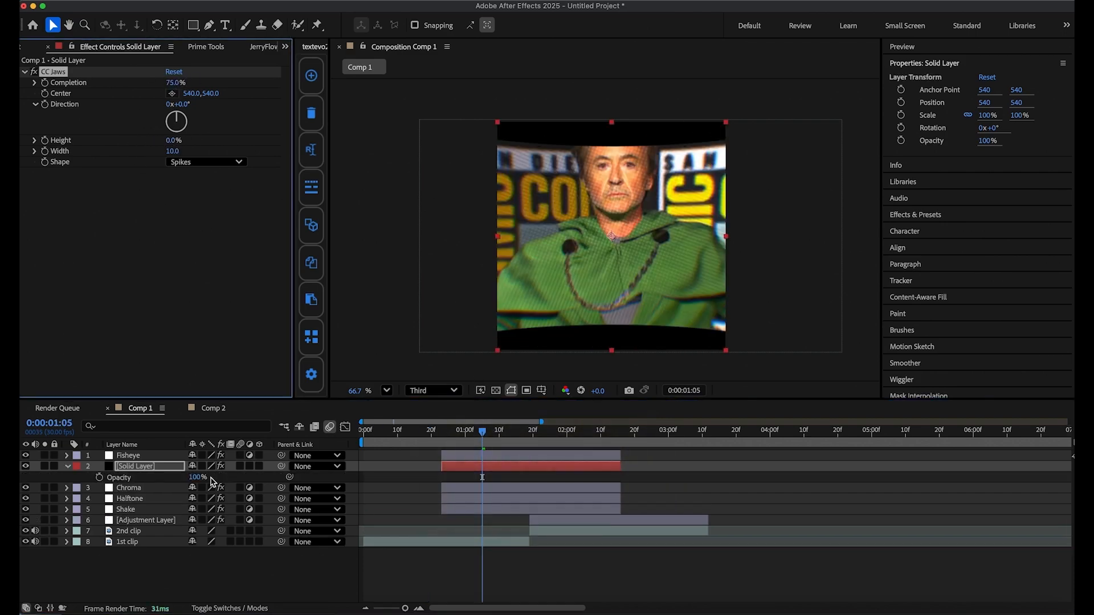
{"action": "left_click", "coordinate": [195, 479]}
{"action": "left_click_drag", "start_coordinate": [124, 467], "coordinate": [137, 498]}
{"action": "left_click", "coordinate": [67, 478]}
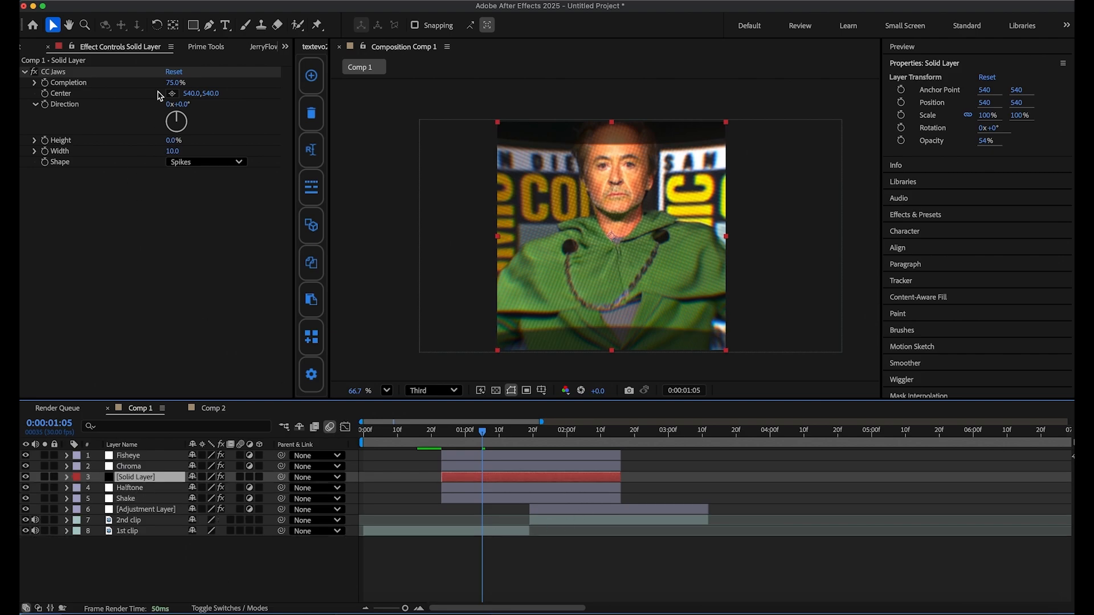
Keyframe the solid's CC Jaws Completion at 75% and place that keyframe on the cut at 0:00:01:19.
{"action": "left_click", "coordinate": [44, 84]}
{"action": "key", "text": "u"}
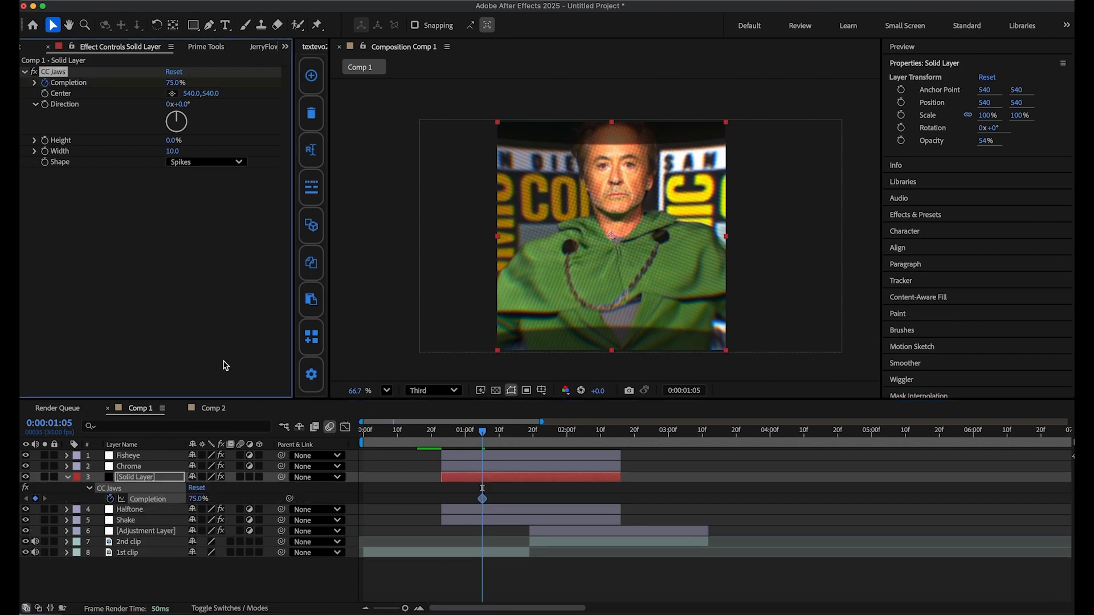
{"action": "left_click_drag", "start_coordinate": [482, 502], "coordinate": [492, 505]}
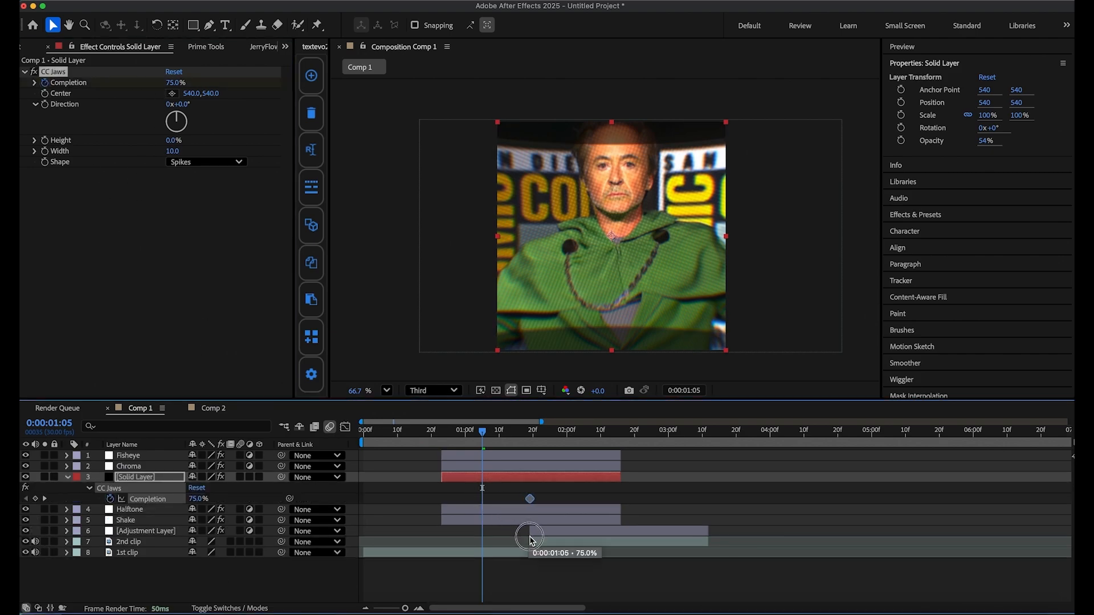
Keyframe the solid's Completion at 99% at the start of the layer and at 100% at 0:00:02:16.
{"action": "left_click_drag", "start_coordinate": [175, 86], "coordinate": [189, 86]}
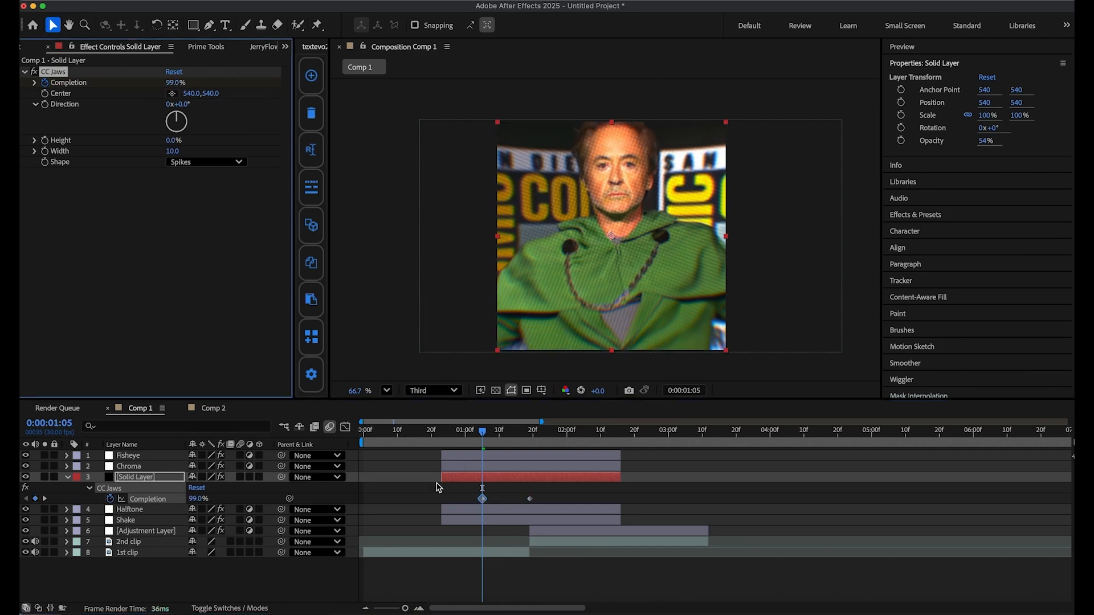
{"action": "left_click_drag", "start_coordinate": [479, 502], "coordinate": [461, 505]}
{"action": "left_click_drag", "start_coordinate": [483, 435], "coordinate": [621, 433]}
{"action": "left_click_drag", "start_coordinate": [172, 85], "coordinate": [349, 107]}
Easy ease the solid's three Completion keyframes and adjust their curve in the graph editor.
{"action": "left_click_drag", "start_coordinate": [646, 485], "coordinate": [487, 517]}
{"action": "left_click_drag", "start_coordinate": [418, 490], "coordinate": [519, 518]}
{"action": "key", "text": "F9"}
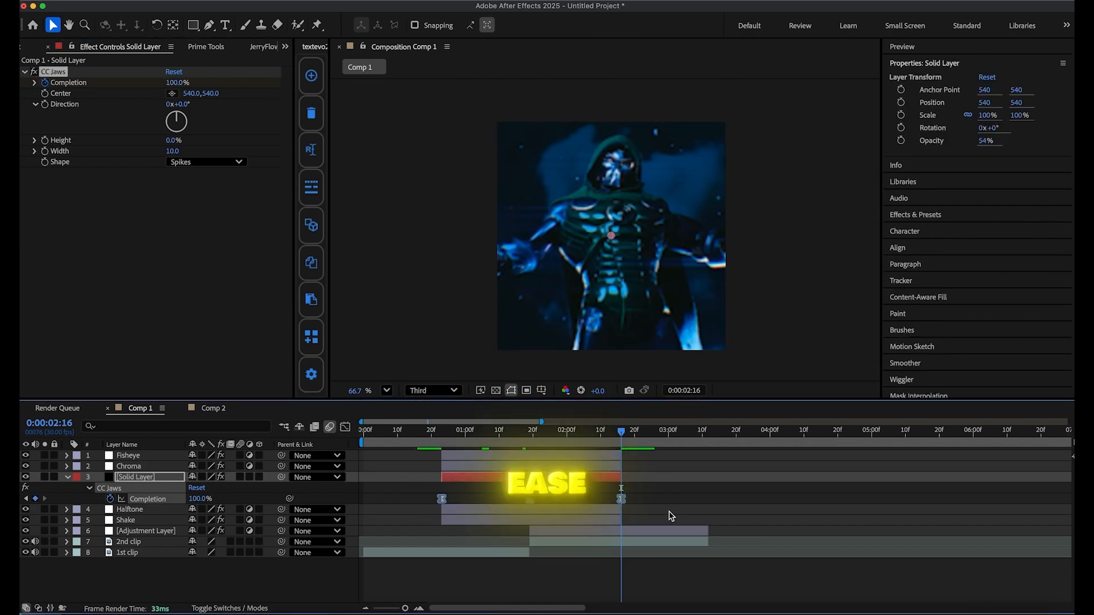
{"action": "left_click", "coordinate": [345, 428]}
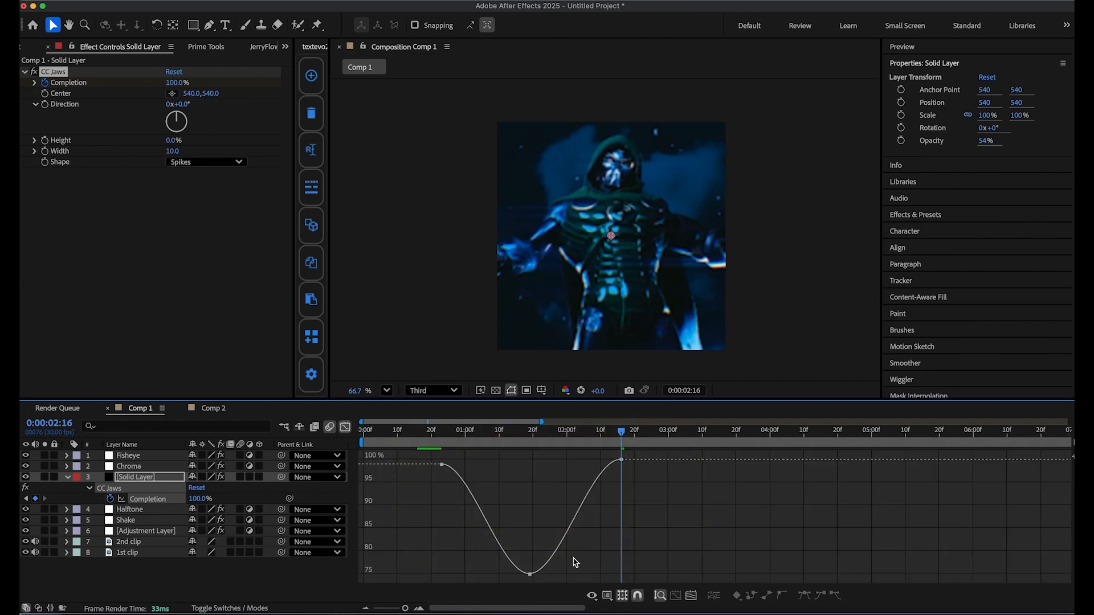
{"action": "left_click", "coordinate": [529, 575]}
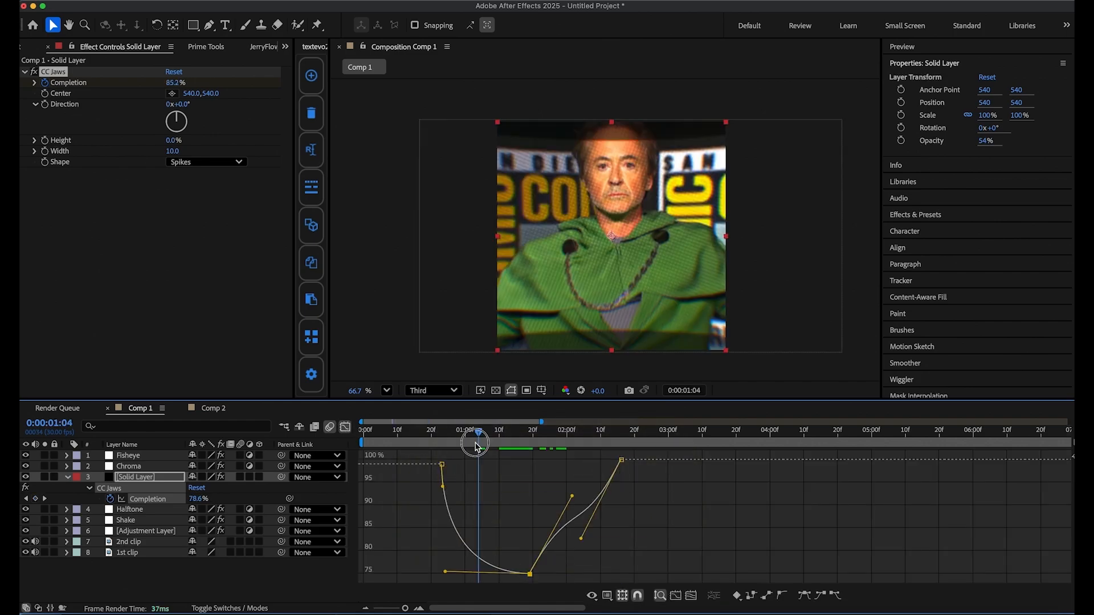
{"action": "left_click_drag", "start_coordinate": [476, 442], "coordinate": [455, 502]}
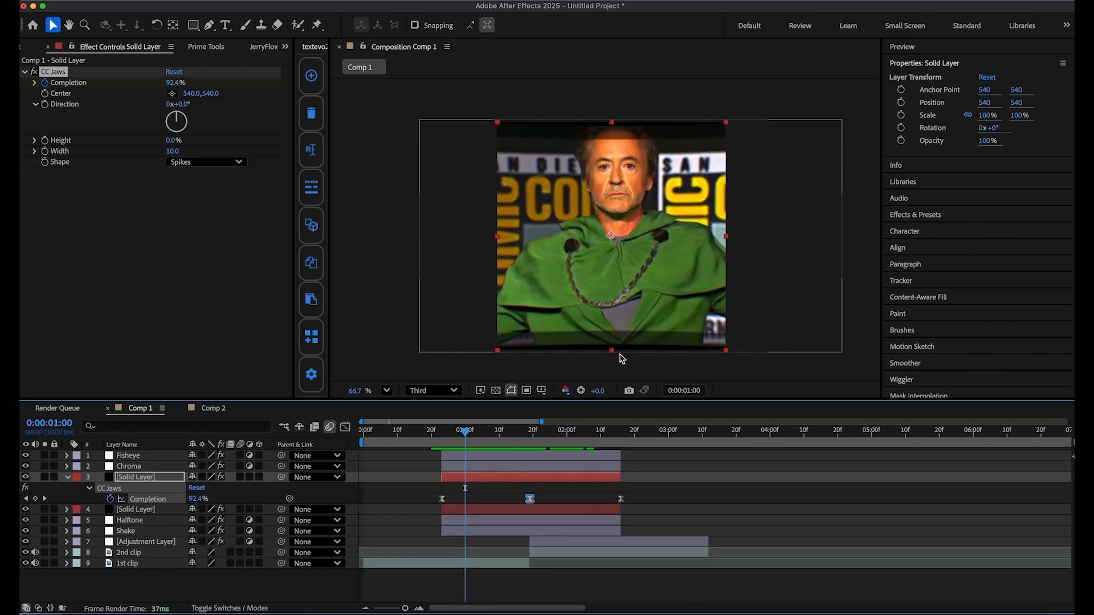
Apply the Fill effect to the upper solid layer and change its color to green.
{"action": "key", "text": "ctrl+space"}
{"action": "type", "text": "fill"}
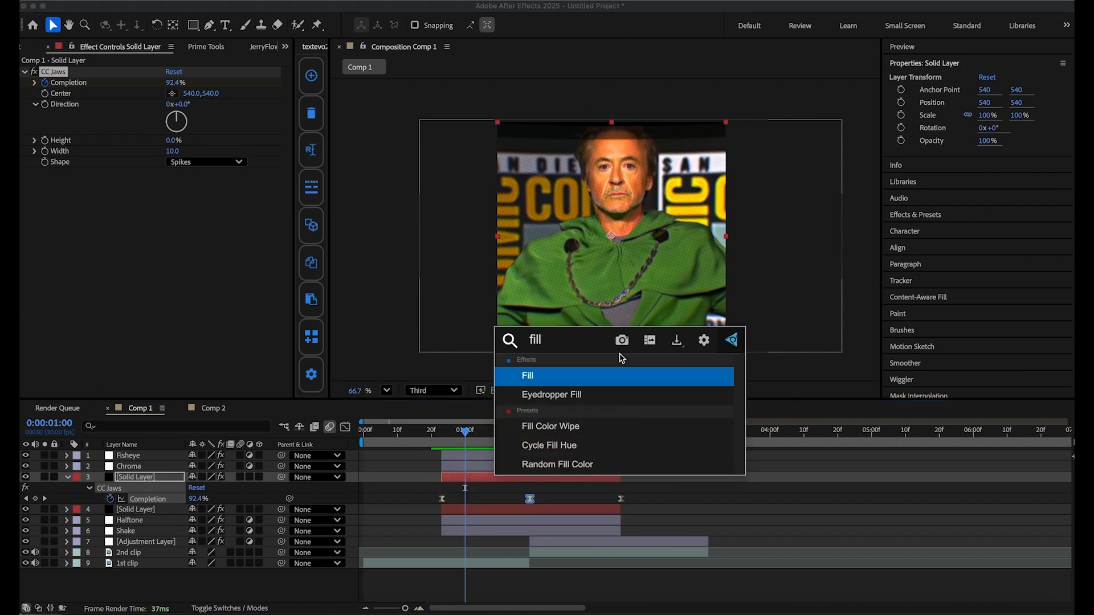
{"action": "left_click", "coordinate": [608, 374]}
{"action": "left_click", "coordinate": [175, 205]}
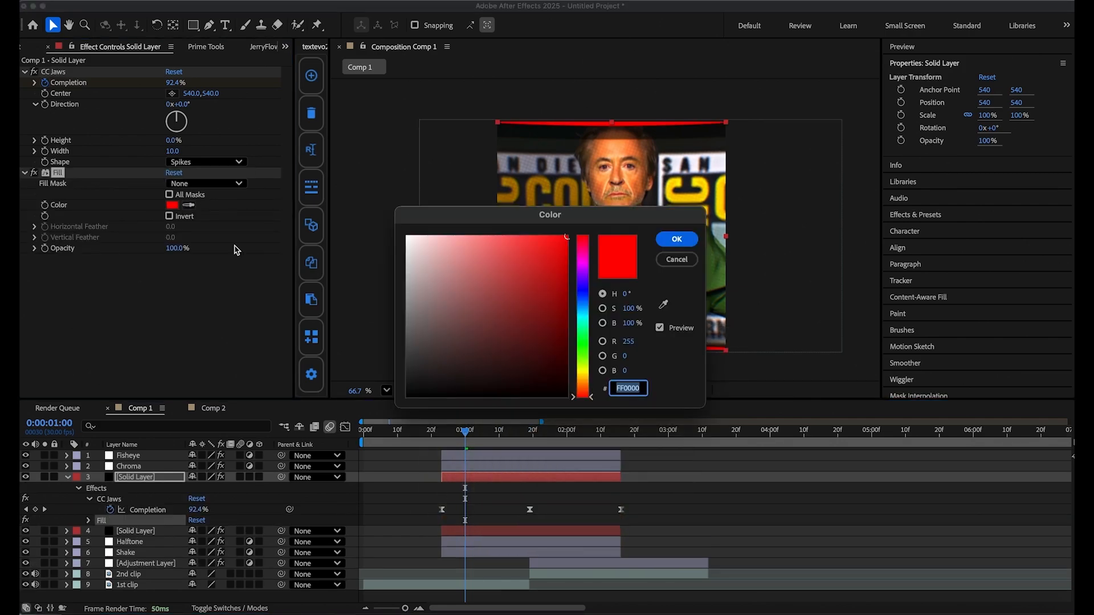
{"action": "left_click", "coordinate": [582, 343]}
{"action": "left_click", "coordinate": [679, 238]}
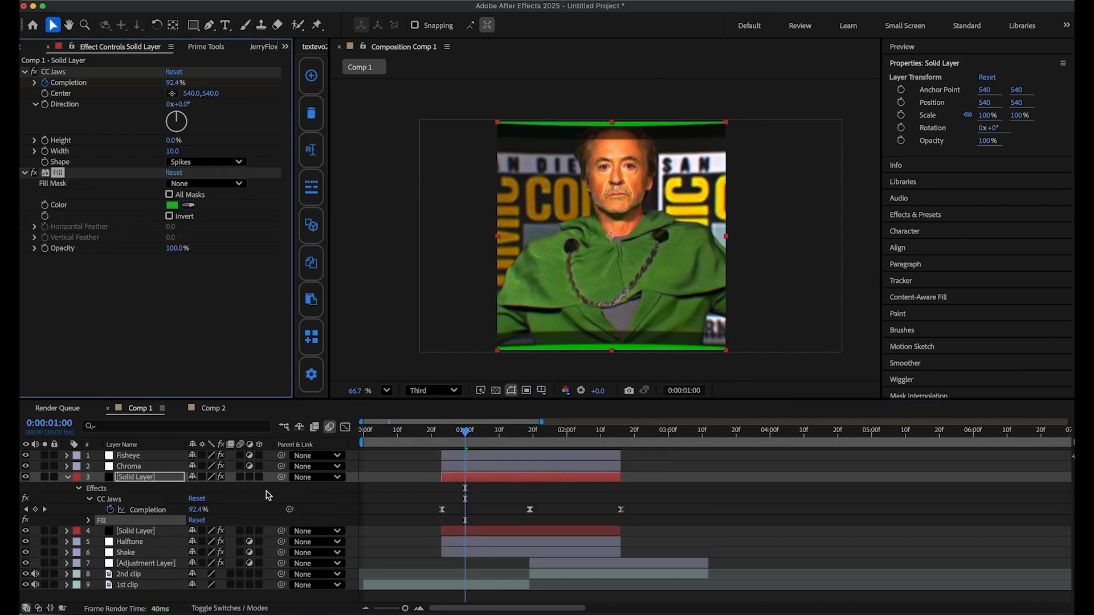
Apply Deep Glow to the green solid and lower its exposure to 0.39.
{"action": "left_click", "coordinate": [68, 478]}
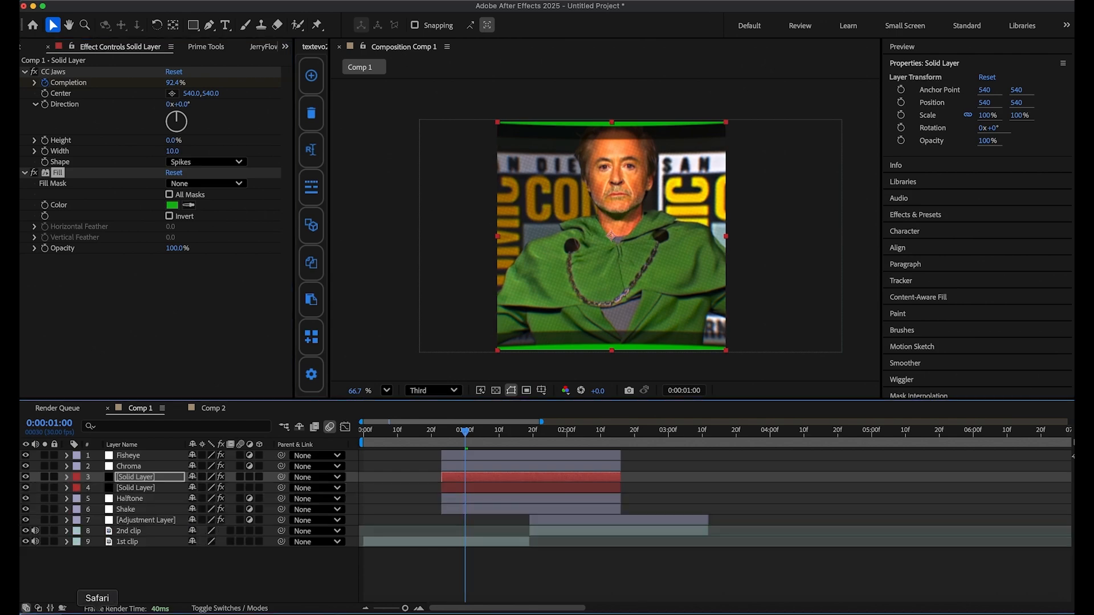
{"action": "type", "text": "deep"}
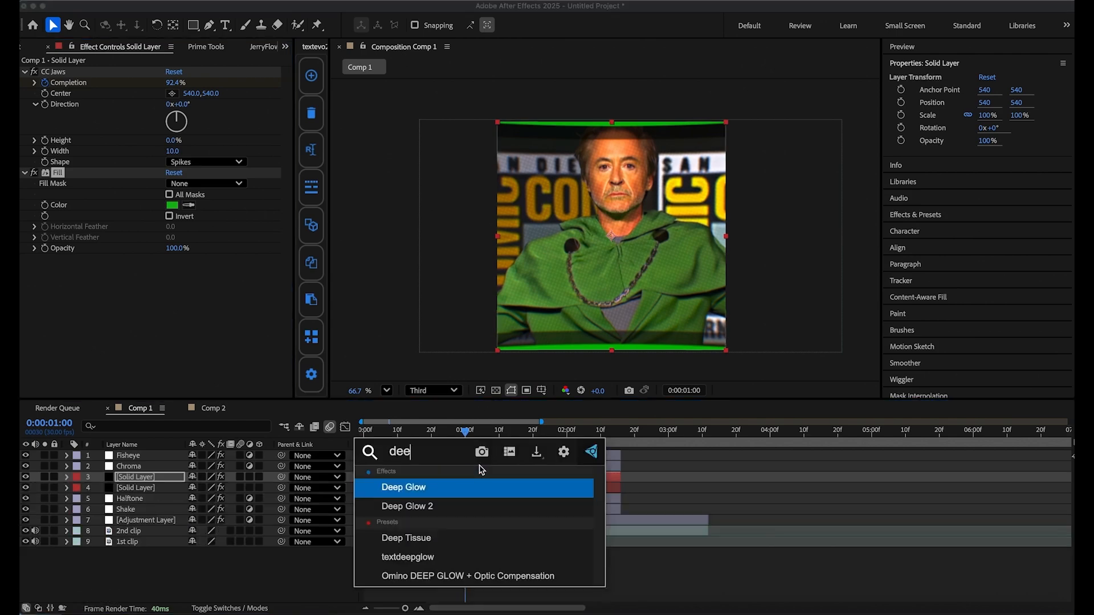
{"action": "left_click", "coordinate": [452, 485]}
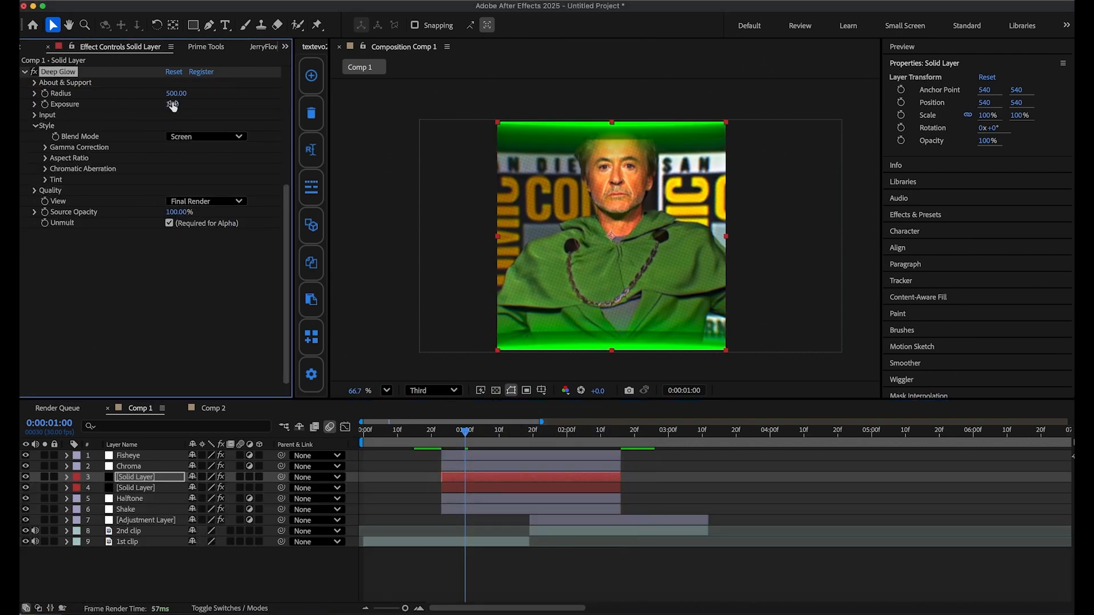
{"action": "mouse_move", "coordinate": [150, 103]}
{"action": "left_mouse_down"}
{"action": "mouse_move", "coordinate": [117, 104]}
{"action": "mouse_move", "coordinate": [135, 104]}
{"action": "left_mouse_up"}
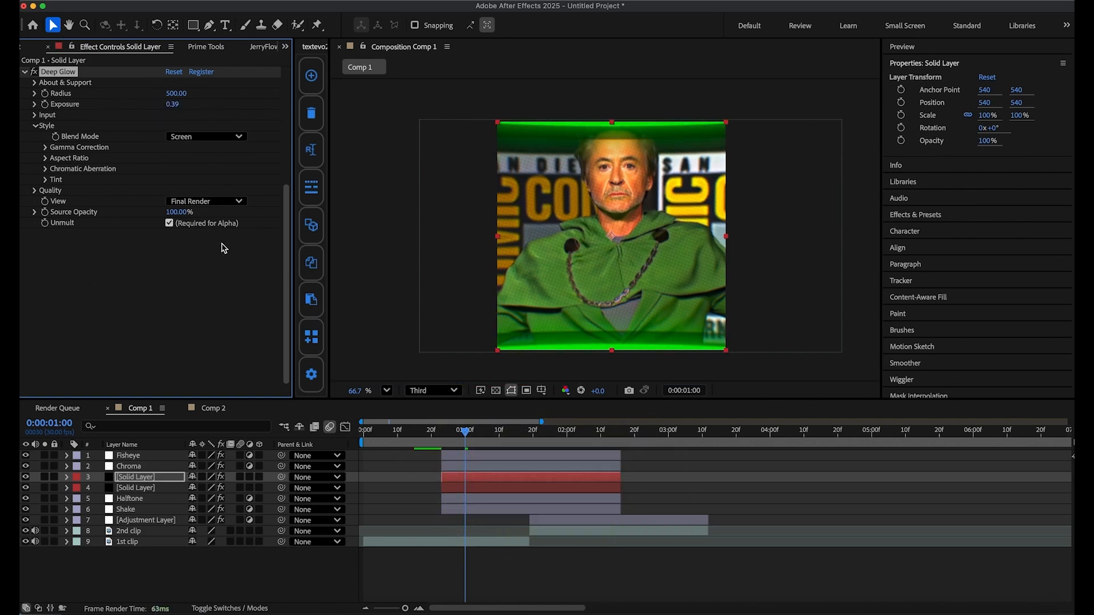
Raise the green solid's CC Jaws Completion keyframe at the cut, 0:00:01:19.
{"action": "key", "text": "u"}
{"action": "left_click_drag", "start_coordinate": [512, 431], "coordinate": [529, 432]}
{"action": "scroll", "coordinate": [153, 116], "scroll_direction": "up", "scroll_amount": 5}
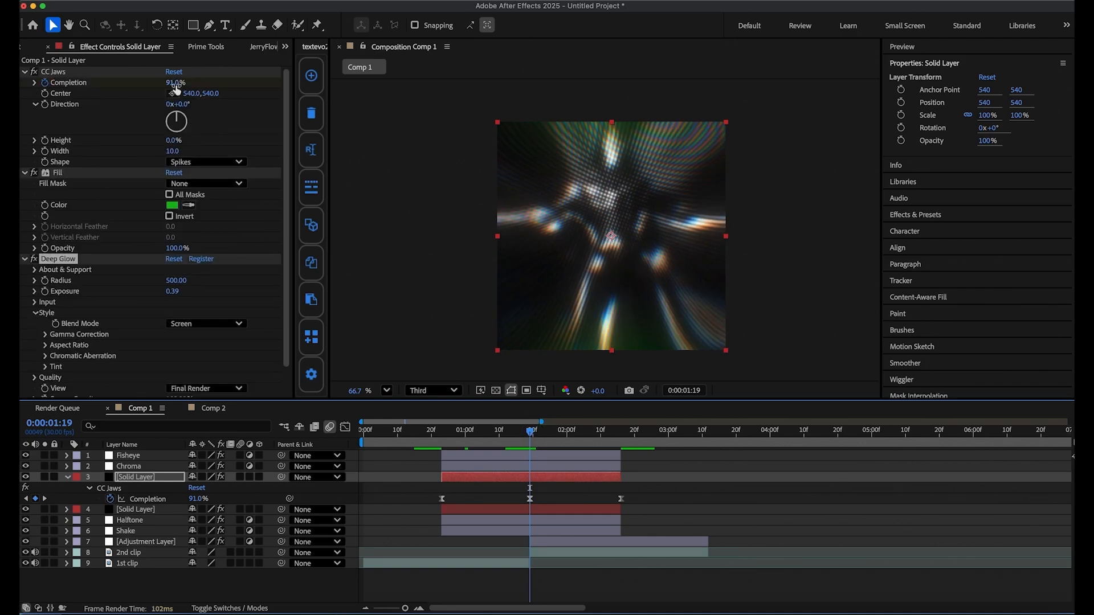
{"action": "left_click_drag", "start_coordinate": [176, 90], "coordinate": [178, 89]}
Draw a narrow, full-height rectangular mask down the center of the green solid at 0:00:00:25.
{"action": "mouse_move", "coordinate": [530, 431]}
{"action": "left_mouse_down"}
{"action": "mouse_move", "coordinate": [432, 438]}
{"action": "mouse_move", "coordinate": [579, 438]}
{"action": "mouse_move", "coordinate": [439, 461]}
{"action": "mouse_move", "coordinate": [672, 450]}
{"action": "mouse_move", "coordinate": [450, 479]}
{"action": "left_mouse_up"}
{"action": "left_click", "coordinate": [193, 25]}
{"action": "left_click_drag", "start_coordinate": [607, 111], "coordinate": [613, 175]}
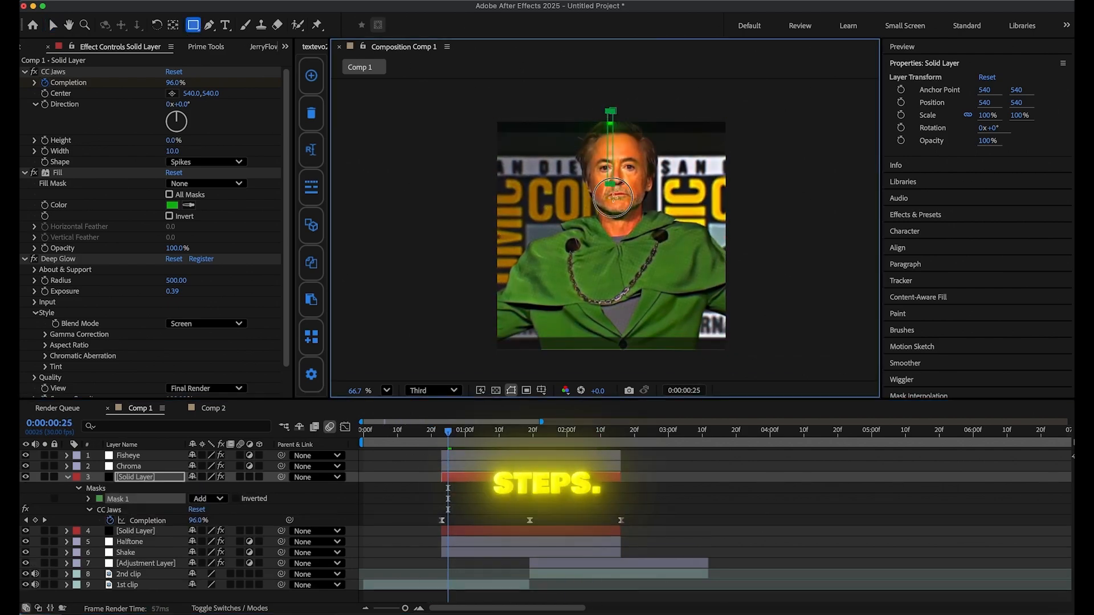
{"action": "left_click_drag", "start_coordinate": [621, 371], "coordinate": [619, 352]}
{"action": "key", "text": "m"}
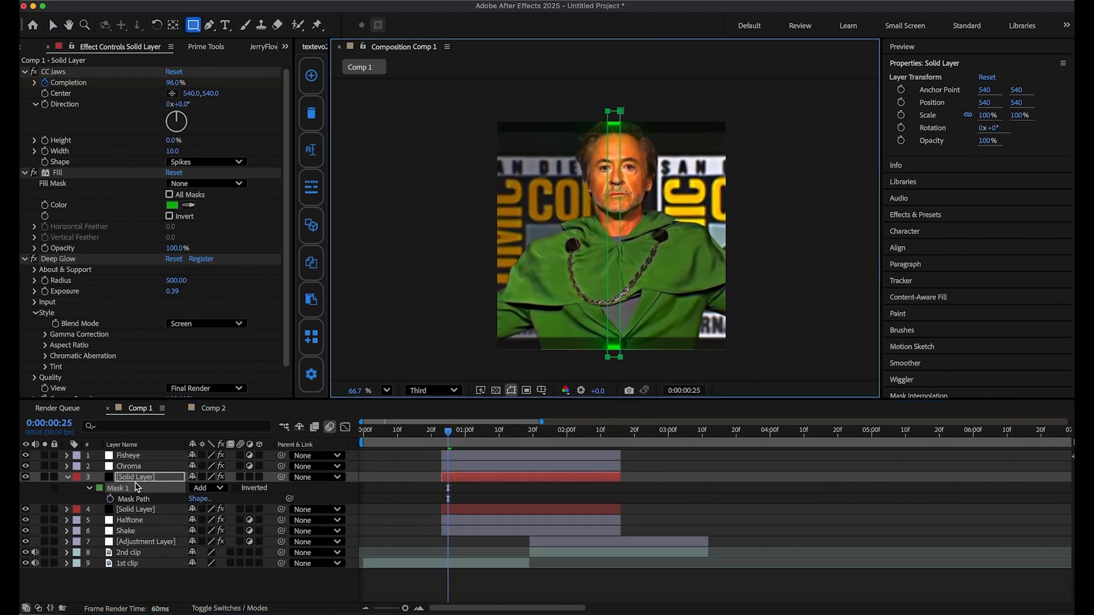
Feather the green solid's mask by 68 pixels and animate its expansion from 0:00:00:25 up to 650 pixels at 0:00:01:05.
{"action": "left_click", "coordinate": [262, 501]}
{"action": "double_click", "coordinate": [91, 489]}
{"action": "left_click", "coordinate": [195, 509]}
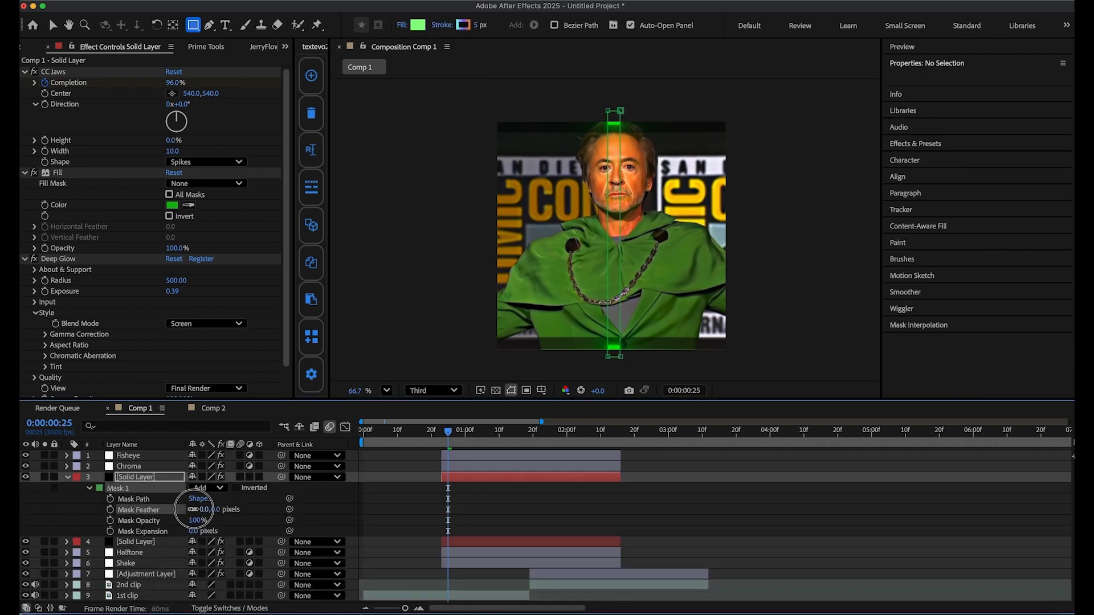
{"action": "left_click_drag", "start_coordinate": [194, 531], "coordinate": [483, 535]}
{"action": "left_click_drag", "start_coordinate": [194, 532], "coordinate": [145, 534]}
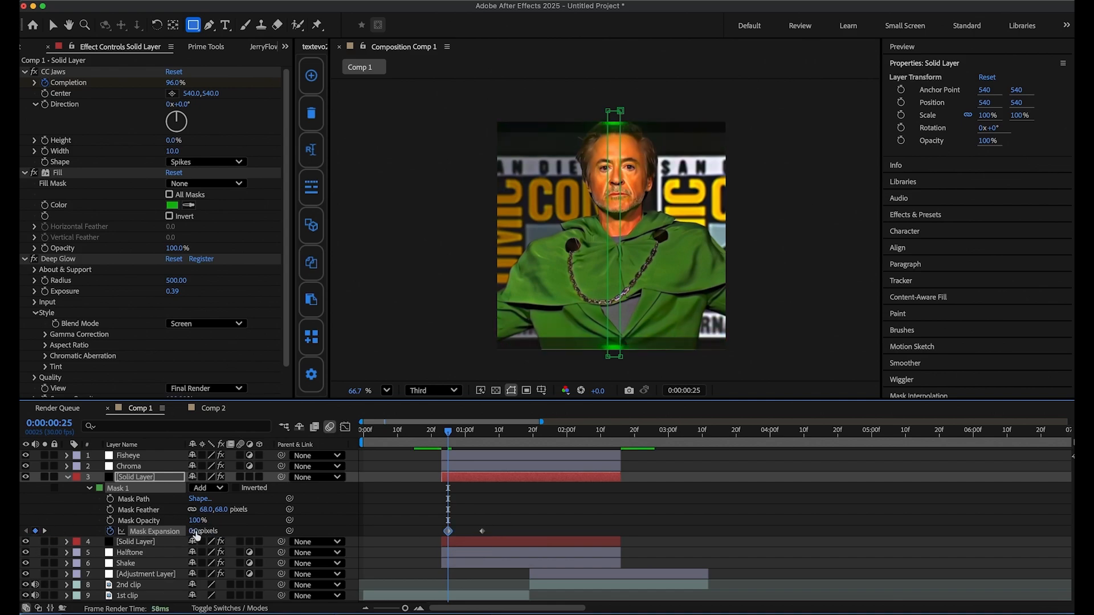
{"action": "left_click_drag", "start_coordinate": [446, 434], "coordinate": [578, 458]}
{"action": "left_click_drag", "start_coordinate": [580, 458], "coordinate": [550, 480]}
{"action": "key", "text": "super+z"}
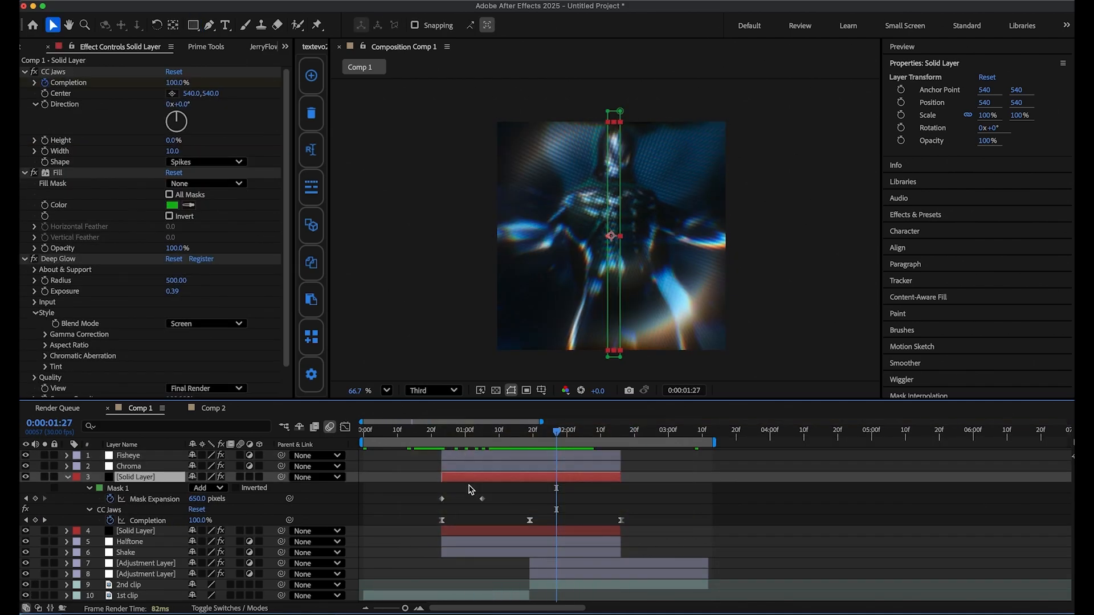
Move the two Mask Expansion keyframes to about 0:00:00:29 and the cut at 0:00:01:19, and ease them.
{"action": "left_click", "coordinate": [447, 501]}
{"action": "left_click_drag", "start_coordinate": [449, 504], "coordinate": [457, 508]}
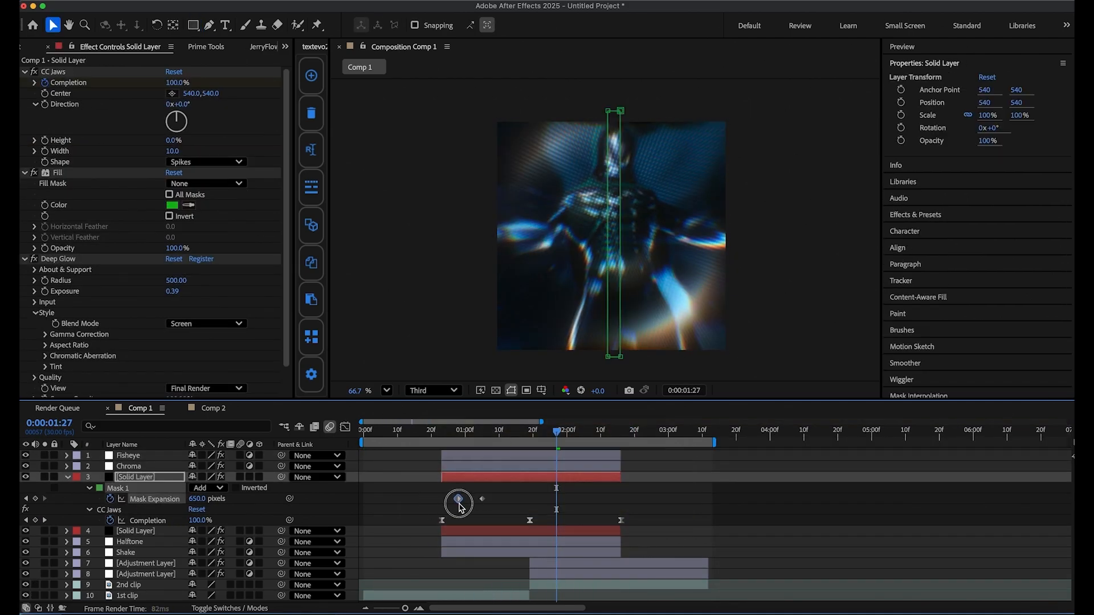
{"action": "left_click_drag", "start_coordinate": [544, 444], "coordinate": [479, 453]}
{"action": "left_click_drag", "start_coordinate": [536, 500], "coordinate": [456, 505]}
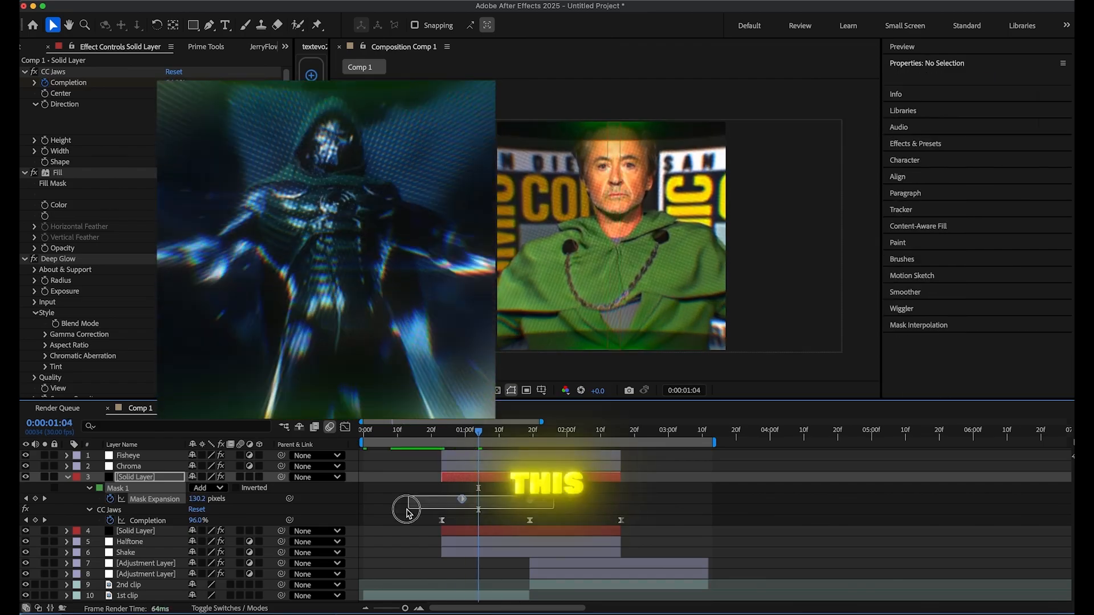
{"action": "left_click", "coordinate": [462, 500]}
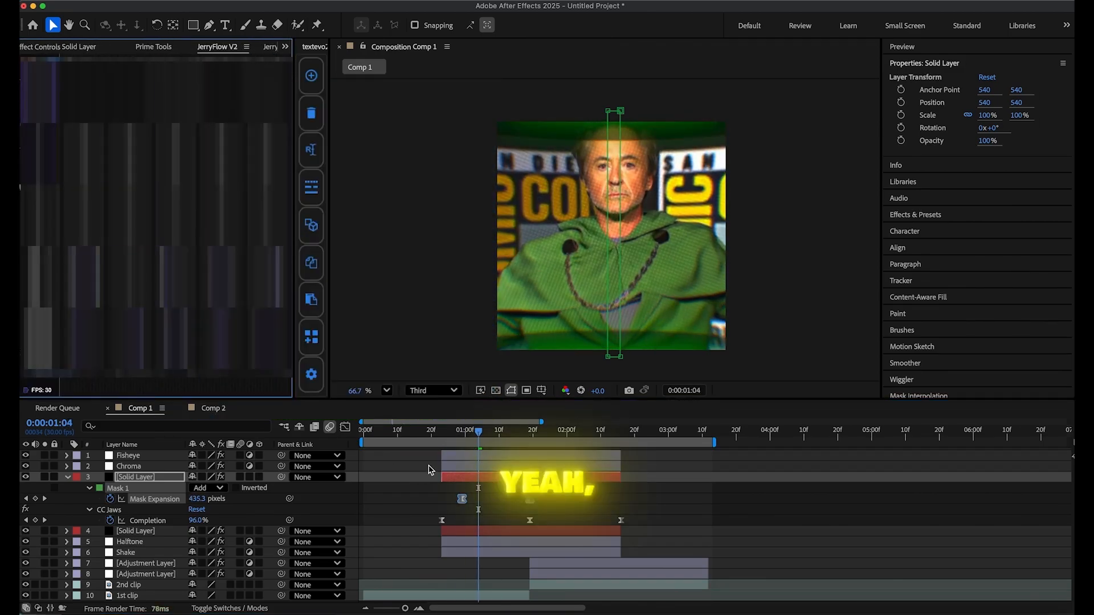
Move the green solid's last Completion keyframe earlier to about 0:00:02:08 and scrub through the transition.
{"action": "left_click", "coordinate": [469, 432]}
{"action": "left_click_drag", "start_coordinate": [469, 444], "coordinate": [616, 446]}
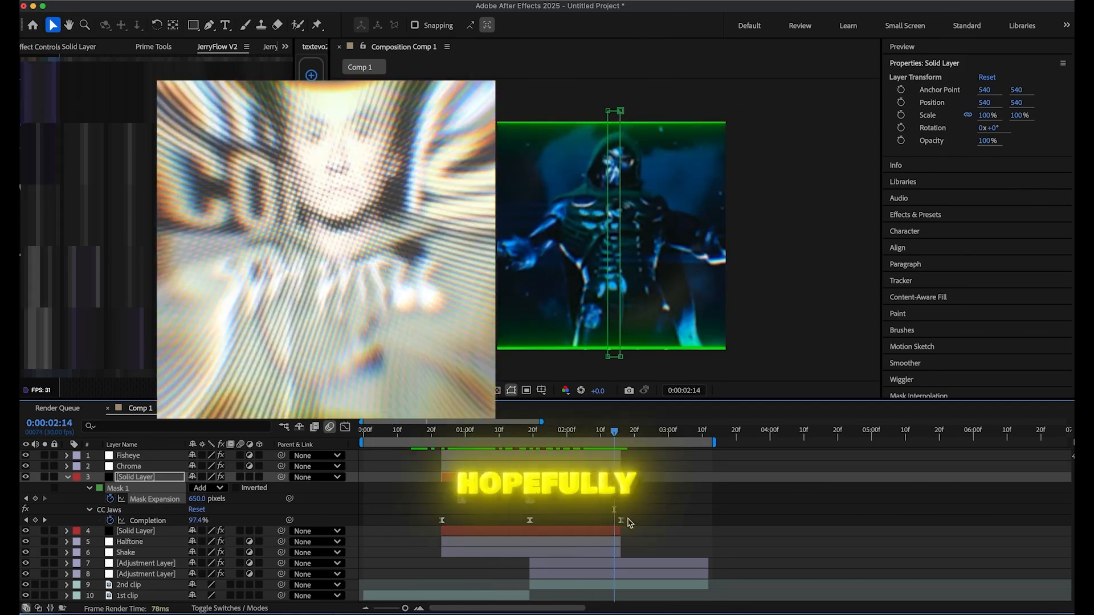
{"action": "left_click_drag", "start_coordinate": [622, 521], "coordinate": [596, 521]}
{"action": "mouse_move", "coordinate": [539, 441]}
{"action": "left_mouse_down"}
{"action": "mouse_move", "coordinate": [623, 444]}
{"action": "mouse_move", "coordinate": [533, 452]}
{"action": "left_mouse_up"}
Adjust the ease-in of BCC Ripple Dissolve on the upper adjustment layer and scrub through the ripple.
{"action": "left_click", "coordinate": [577, 565]}
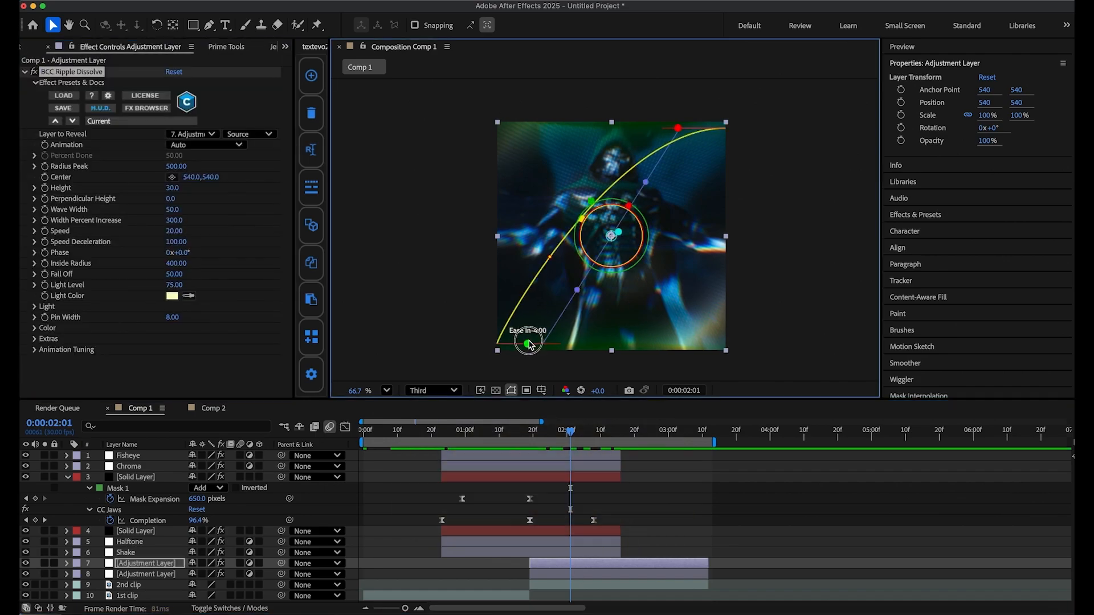
{"action": "left_click", "coordinate": [563, 432]}
{"action": "left_click_drag", "start_coordinate": [550, 436], "coordinate": [574, 439]}
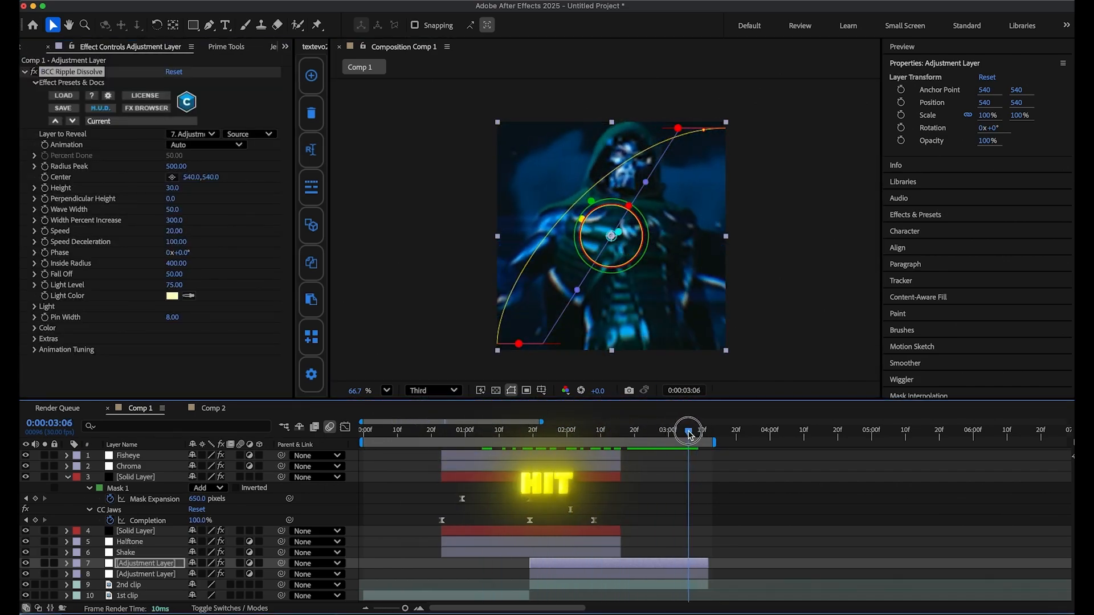
Review the start of the transition, collapse the green solid's properties and clear the layer selection.
{"action": "left_click_drag", "start_coordinate": [417, 437], "coordinate": [467, 440]}
{"action": "left_click", "coordinate": [67, 478]}
{"action": "left_click", "coordinate": [468, 576]}
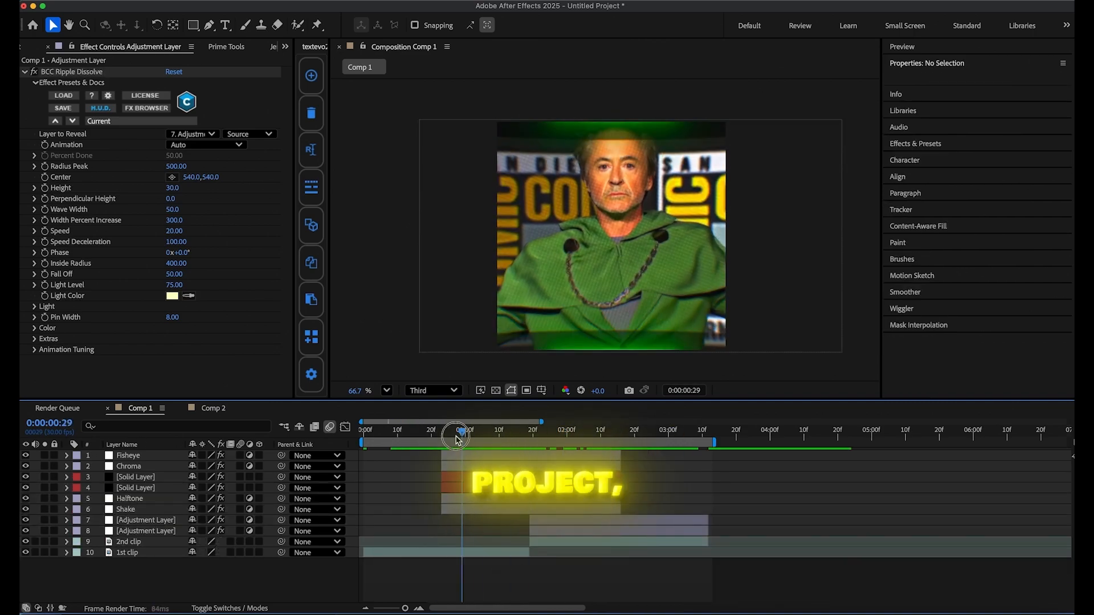